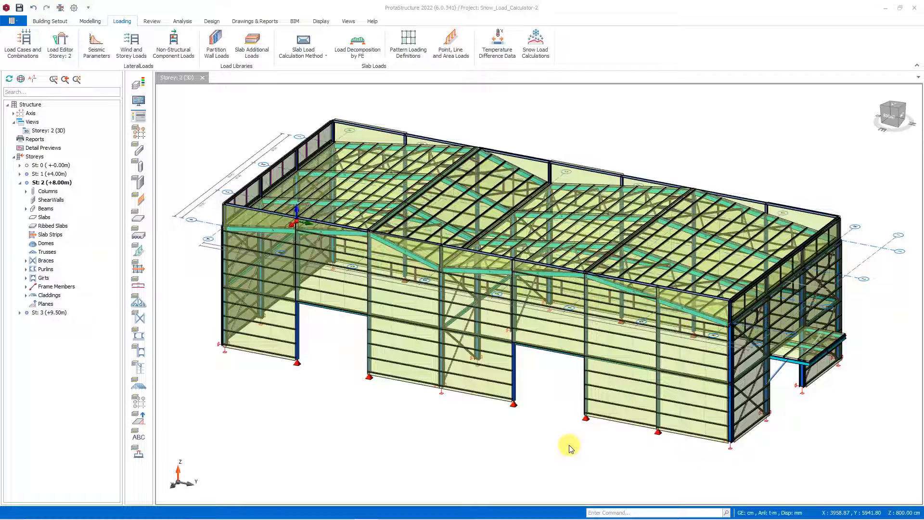
# Run Snow Load Calculations on the 3D model to bring up the monopitch roof calculator
pyautogui.click(570, 449)
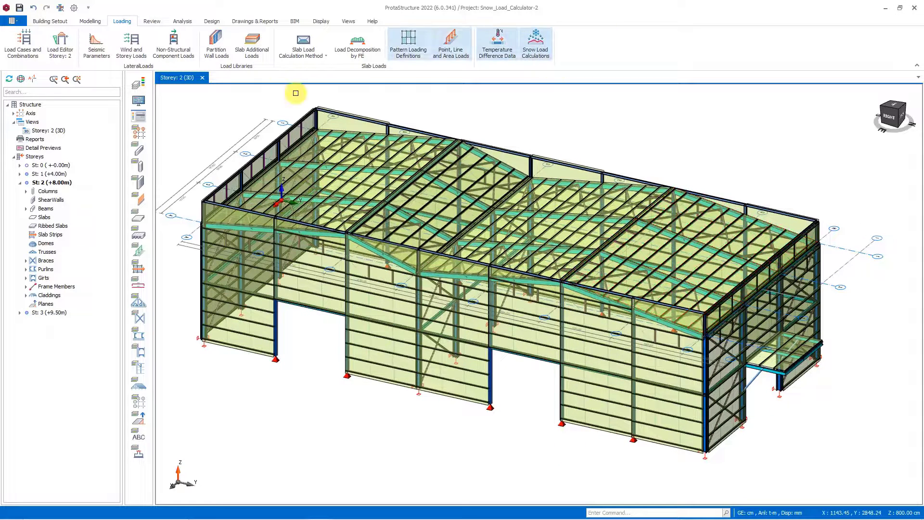
pyautogui.click(533, 52)
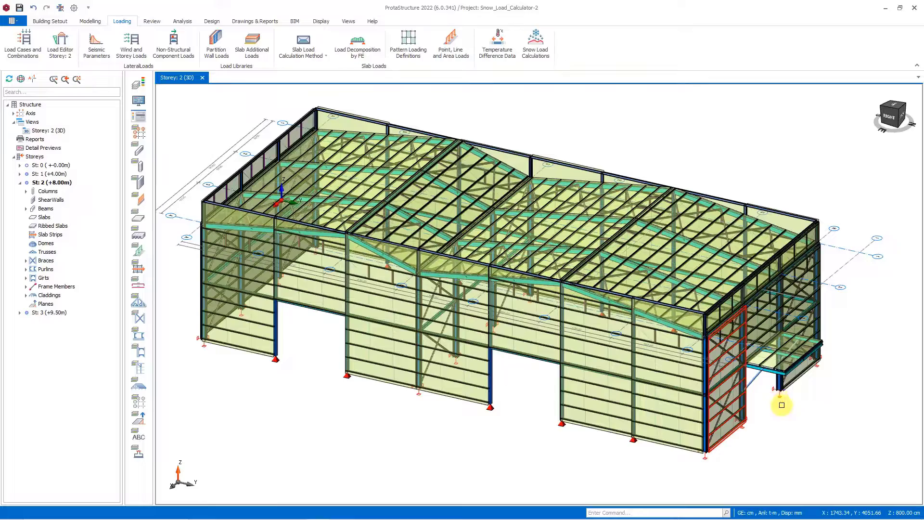
pyautogui.scroll(3, 815, 374)
pyautogui.moveTo(814, 374); pyautogui.dragTo(671, 412, button='middle')
pyautogui.scroll(-4, 734, 448)
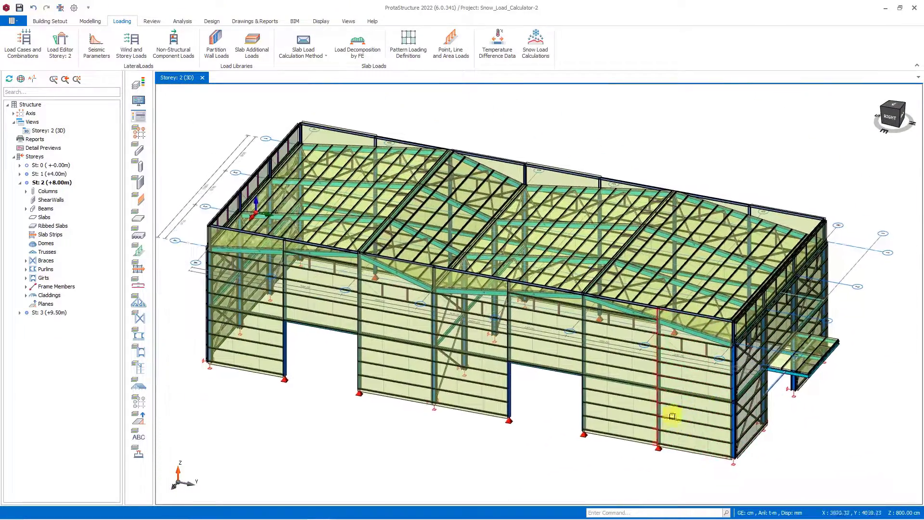
pyautogui.click(538, 51)
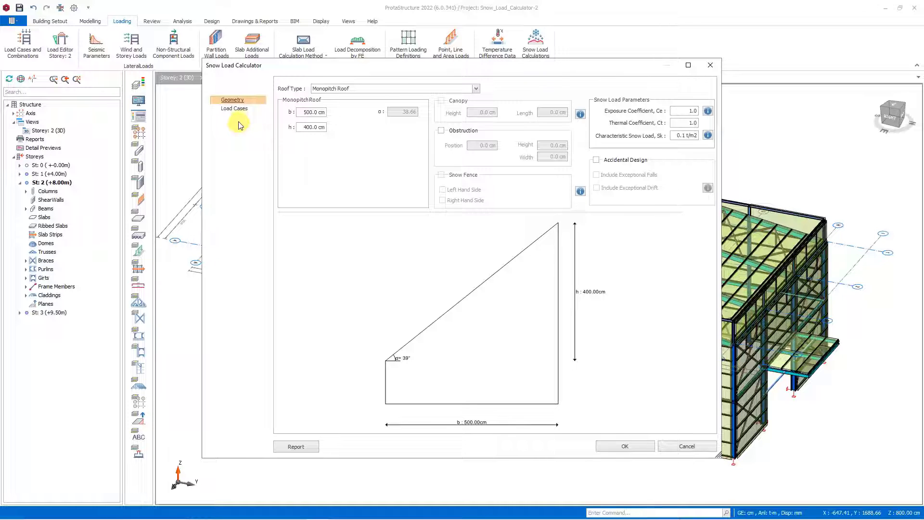
pyautogui.click(235, 109)
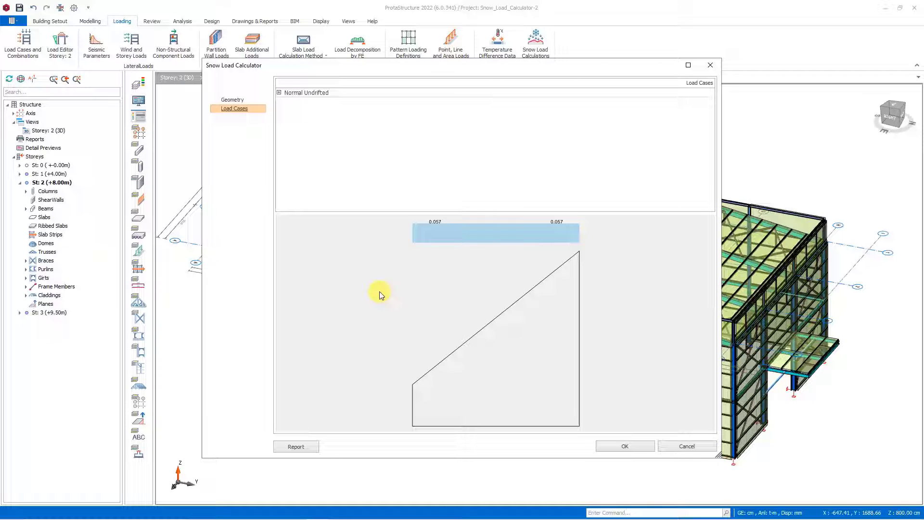
pyautogui.click(233, 99)
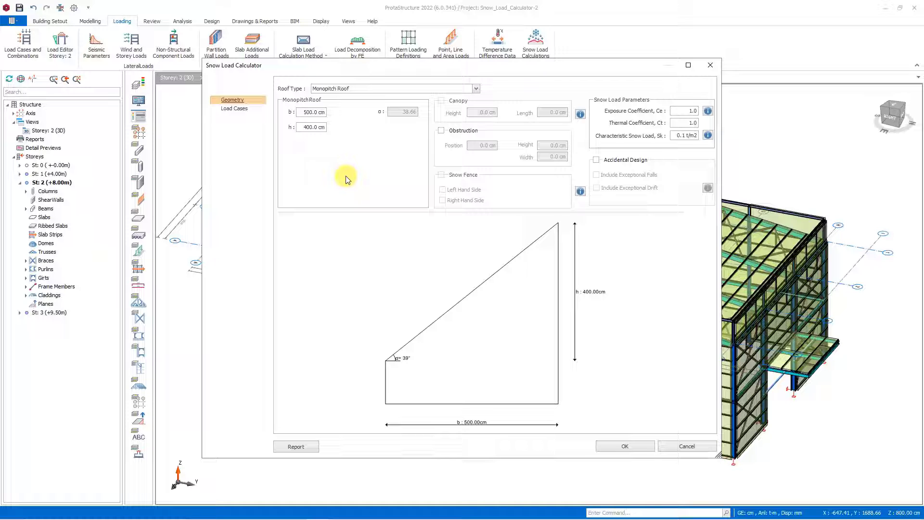
# Preview the Pitched Roof and MultiSpan Roof options from the Roof Type list
pyautogui.click(330, 89)
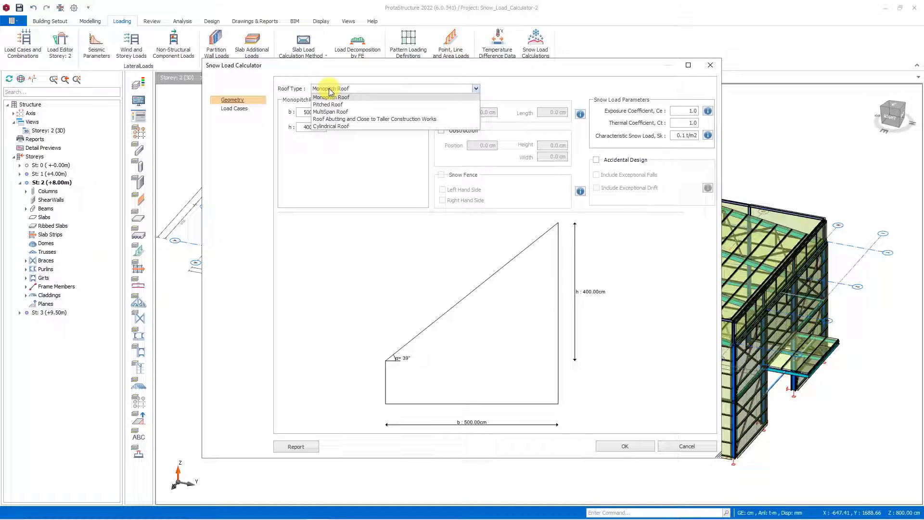
pyautogui.click(331, 94)
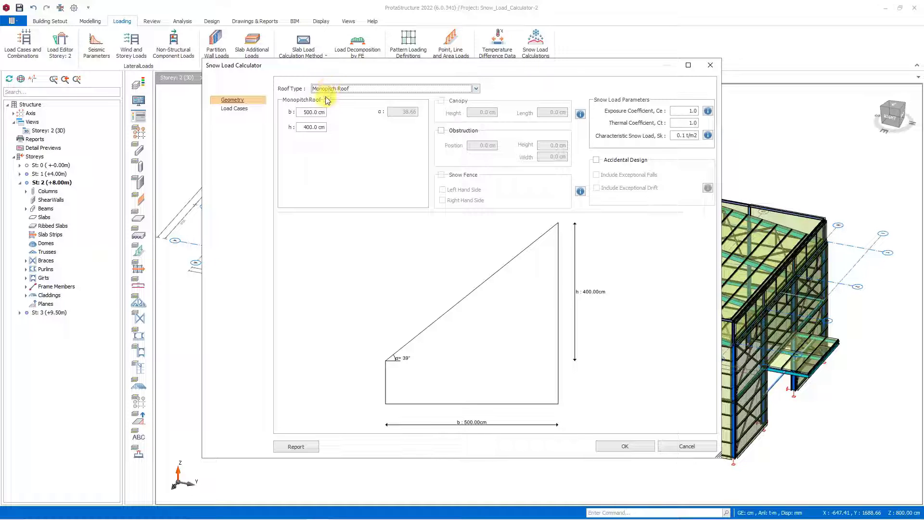
pyautogui.click(330, 89)
pyautogui.click(330, 105)
pyautogui.click(330, 88)
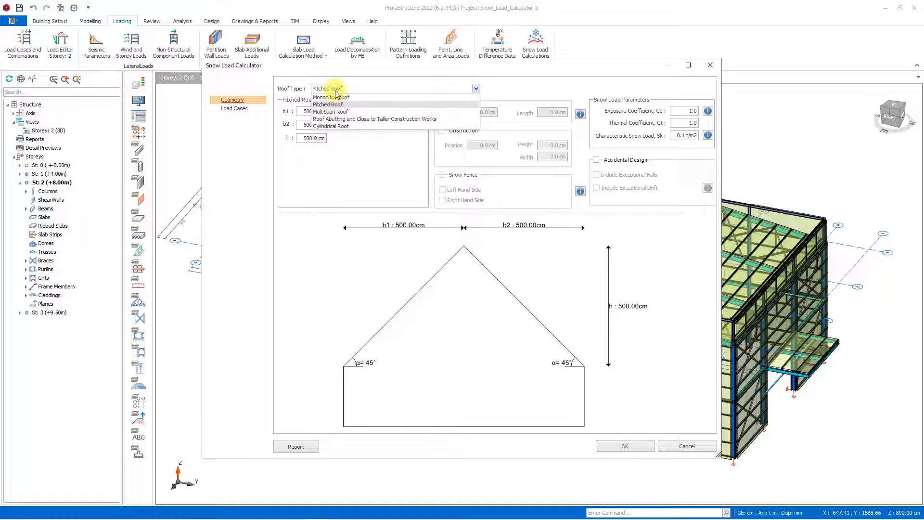
pyautogui.click(325, 111)
# Preview Roof Abutting Taller Construction, then set the roof type to Cylindrical Roof
pyautogui.click(345, 91)
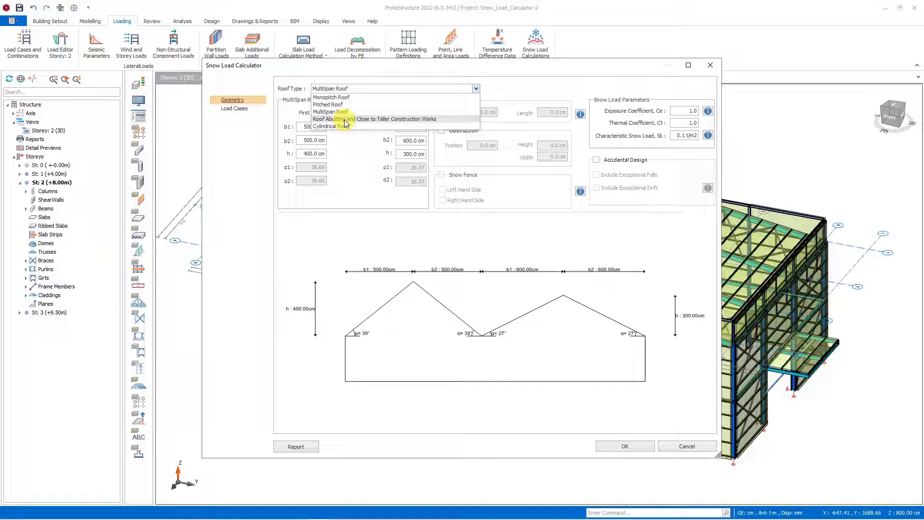
pyautogui.click(344, 119)
pyautogui.click(337, 89)
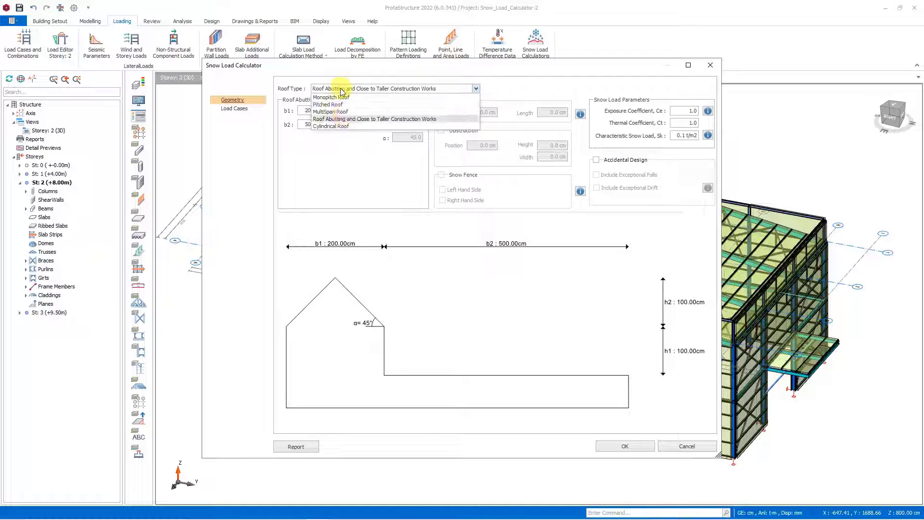
pyautogui.click(343, 126)
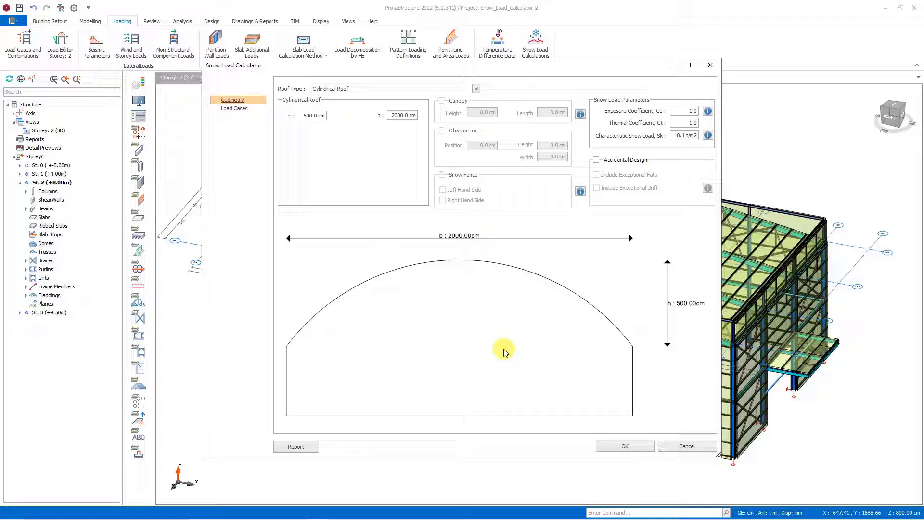
pyautogui.click(355, 91)
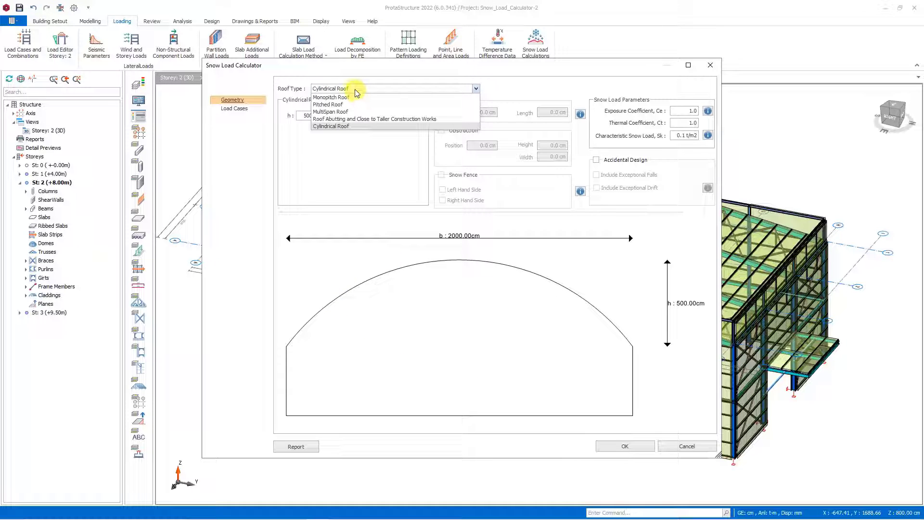
# Switch to MultiSpan Roof and give the first span b1 1000 cm, h 150 cm
pyautogui.click(360, 114)
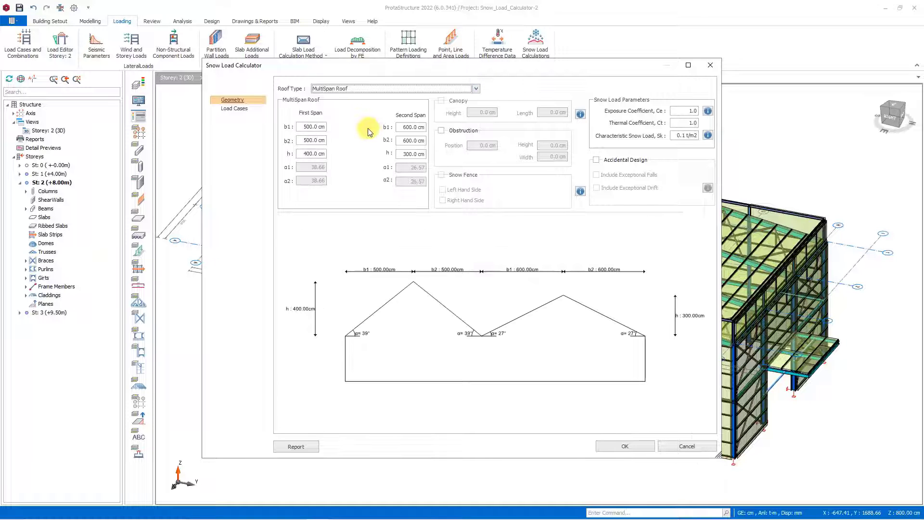
pyautogui.click(310, 126)
pyautogui.write('1000')
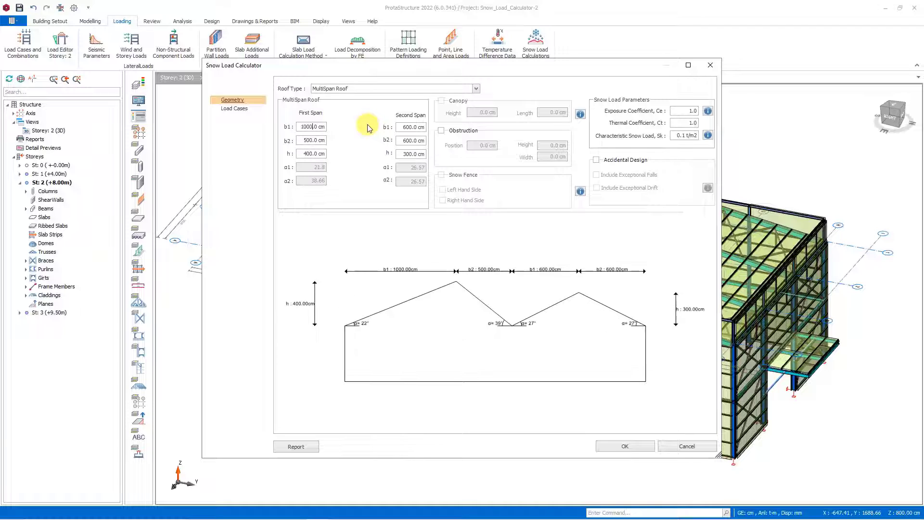
pyautogui.click(301, 152)
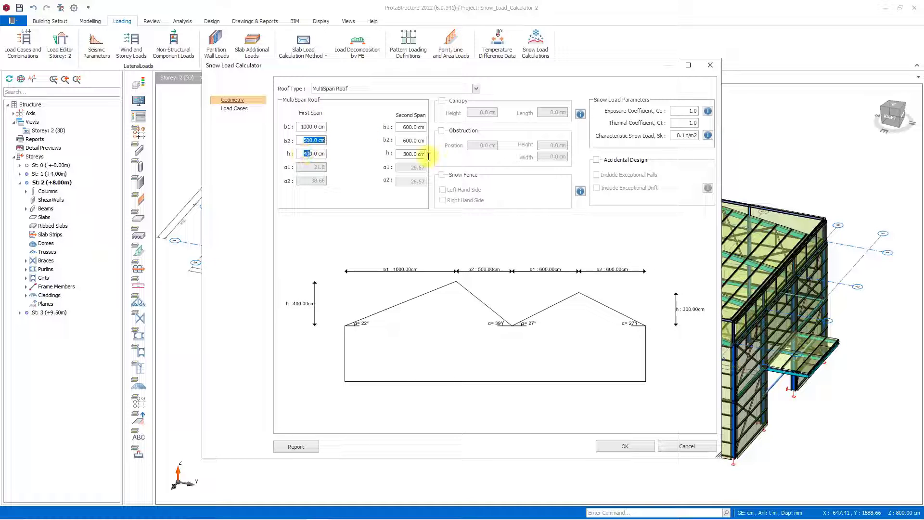
pyautogui.write('150')
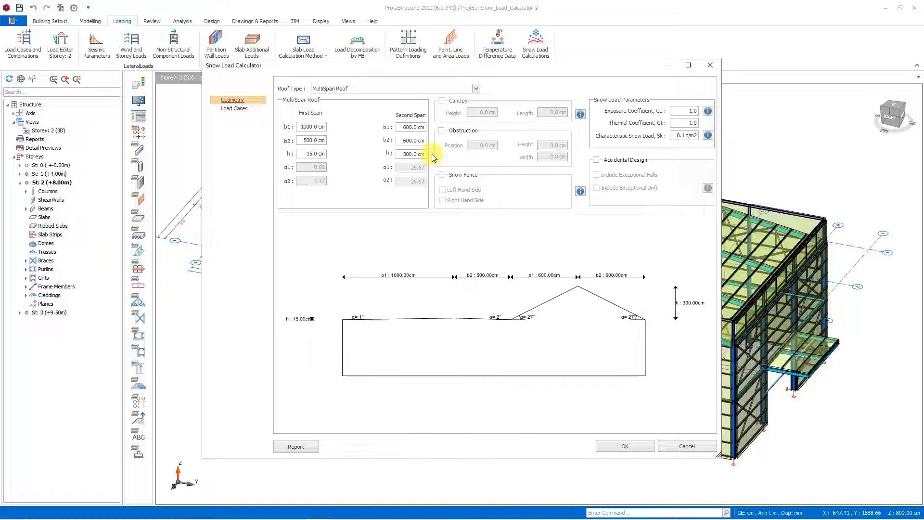
# Give the second span b1 750 cm, b2 750 cm and h 150 cm
pyautogui.click(410, 127)
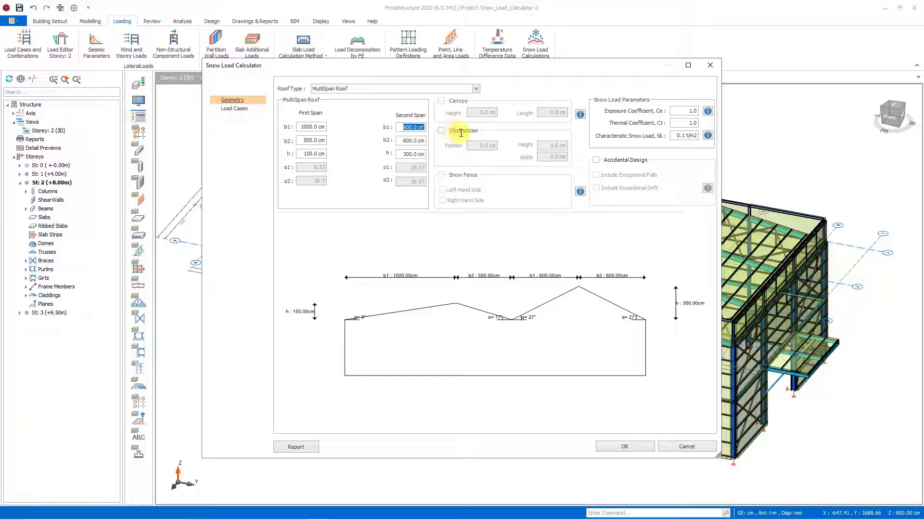
pyautogui.write('750')
pyautogui.doubleClick(407, 141)
pyautogui.write('750')
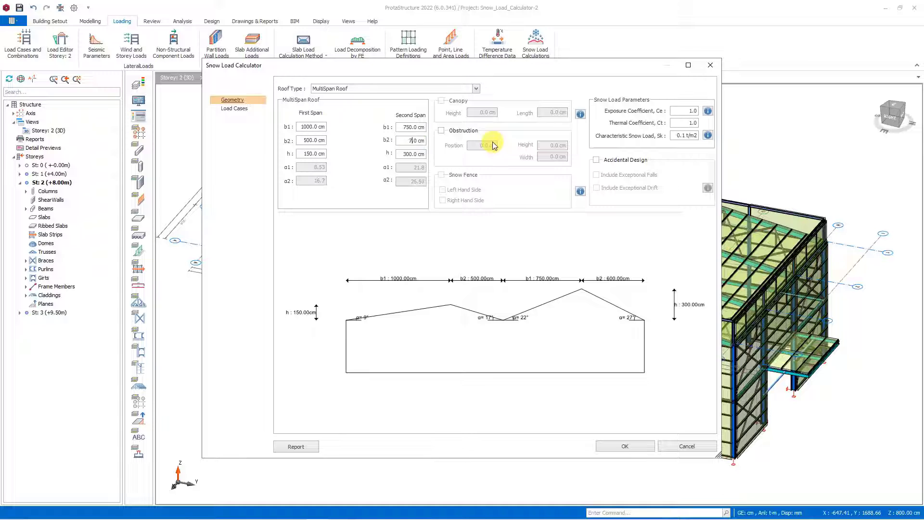
pyautogui.doubleClick(410, 154)
pyautogui.write('1')
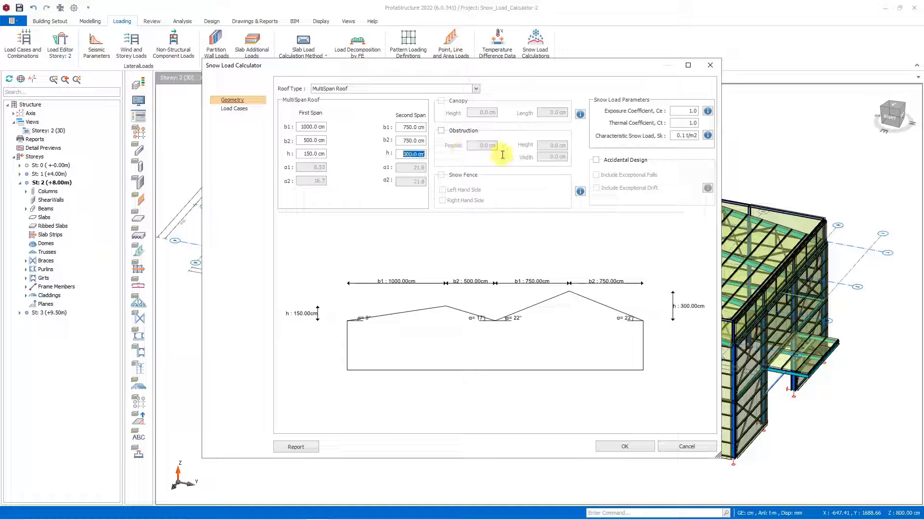
pyautogui.write('50')
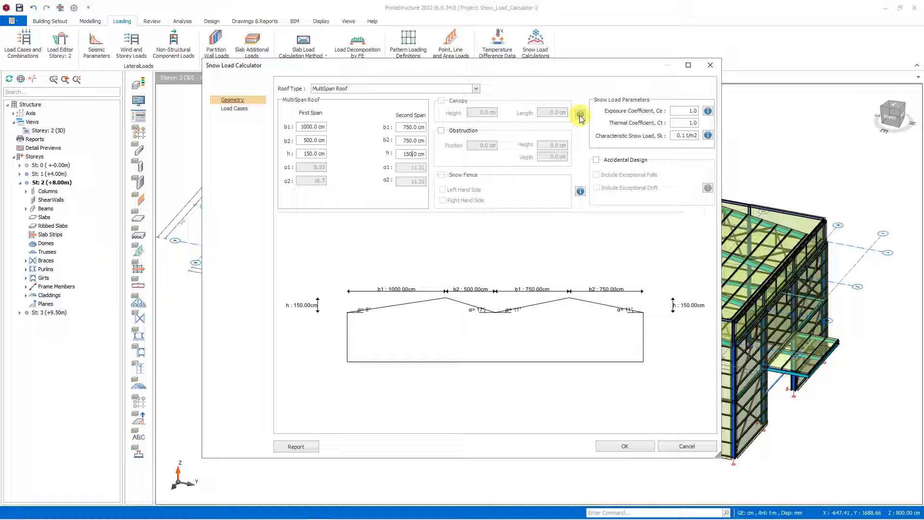
pyautogui.moveTo(580, 116)
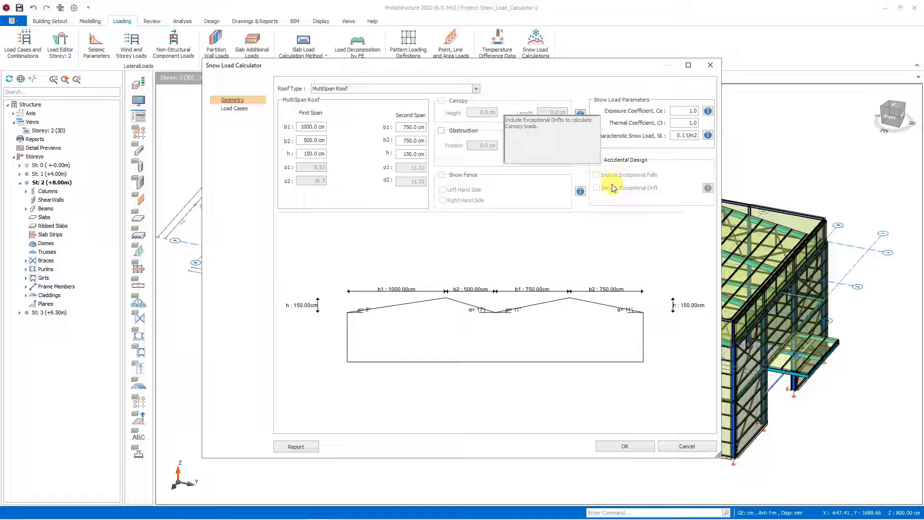
# Enable accidental design with exceptional drift, add a 400 cm high canopy and a roof obstruction
pyautogui.click(640, 162)
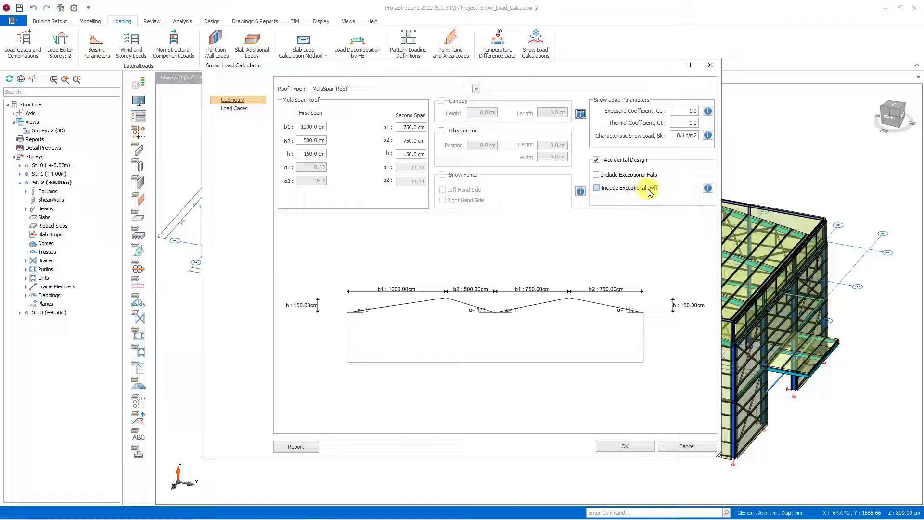
pyautogui.click(597, 188)
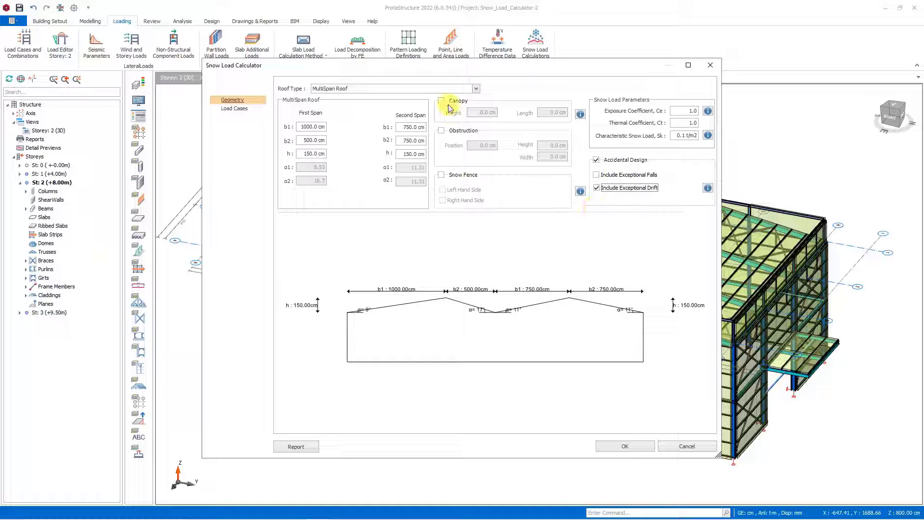
pyautogui.click(442, 102)
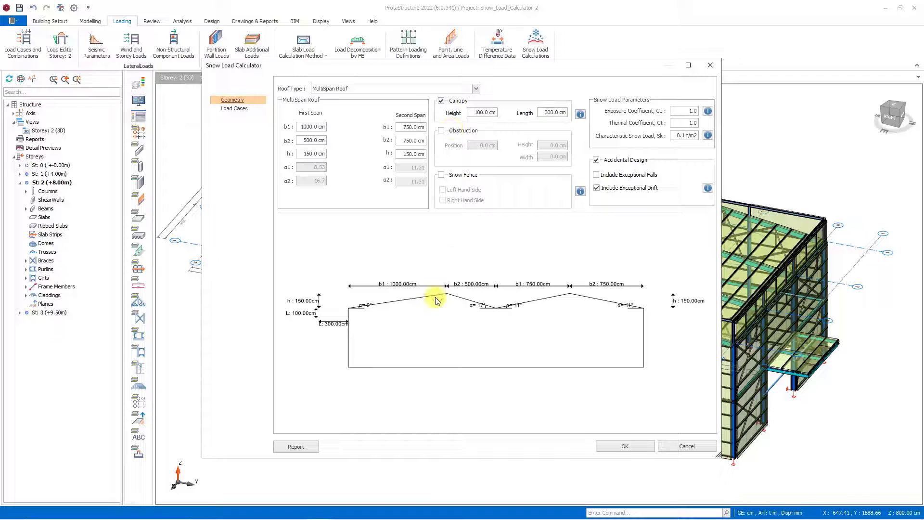
pyautogui.moveTo(475, 112); pyautogui.dragTo(540, 112)
pyautogui.write('400')
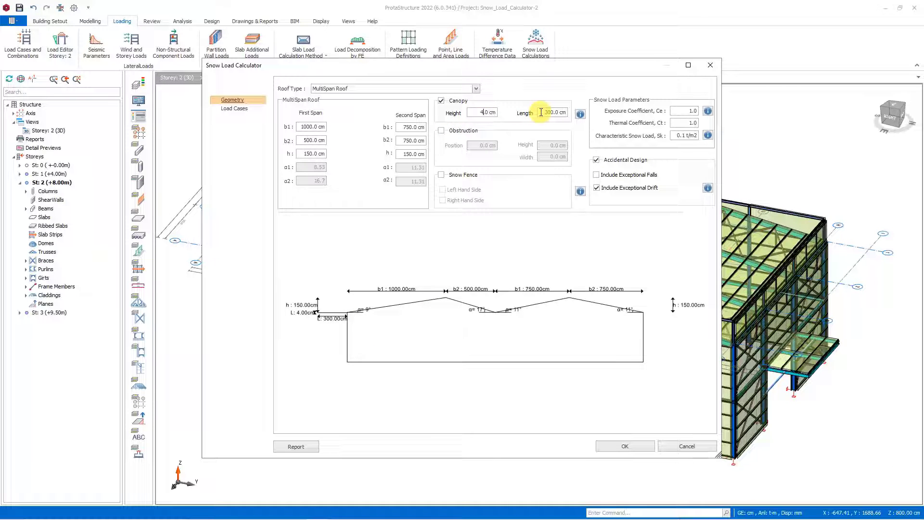
pyautogui.click(541, 114)
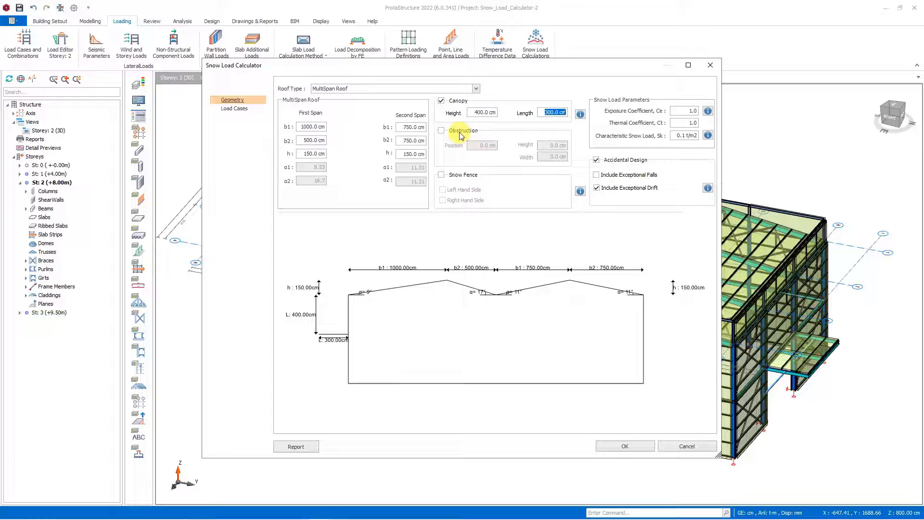
pyautogui.click(442, 131)
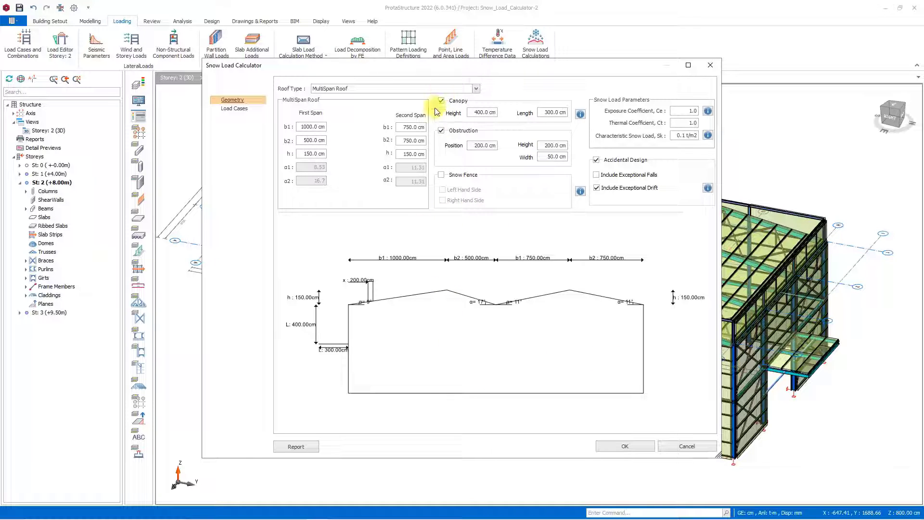
# Drop the obstruction and add 150 cm high snow fences on the left and right sides
pyautogui.click(441, 131)
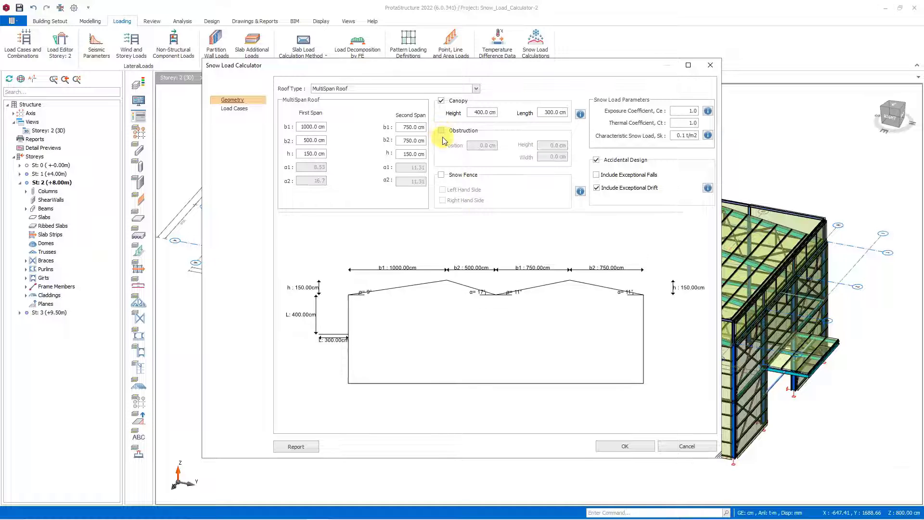
pyautogui.click(441, 175)
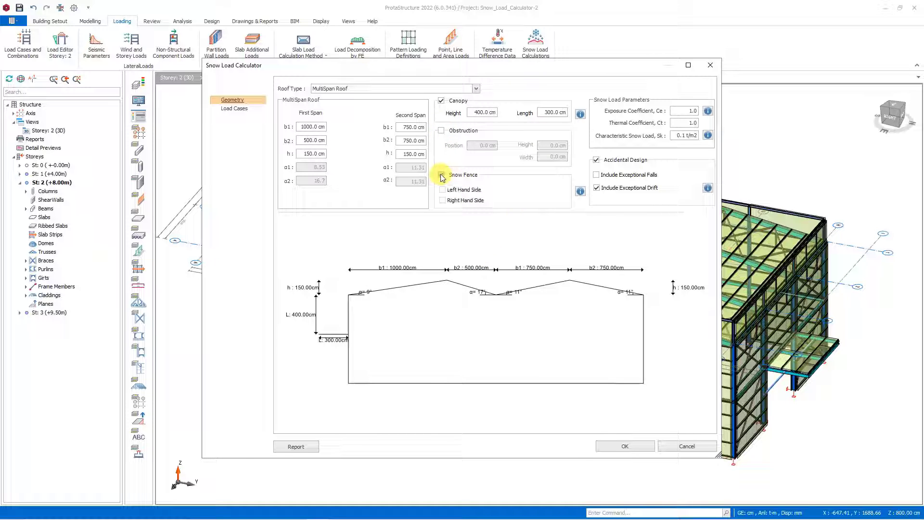
pyautogui.click(443, 190)
pyautogui.click(442, 200)
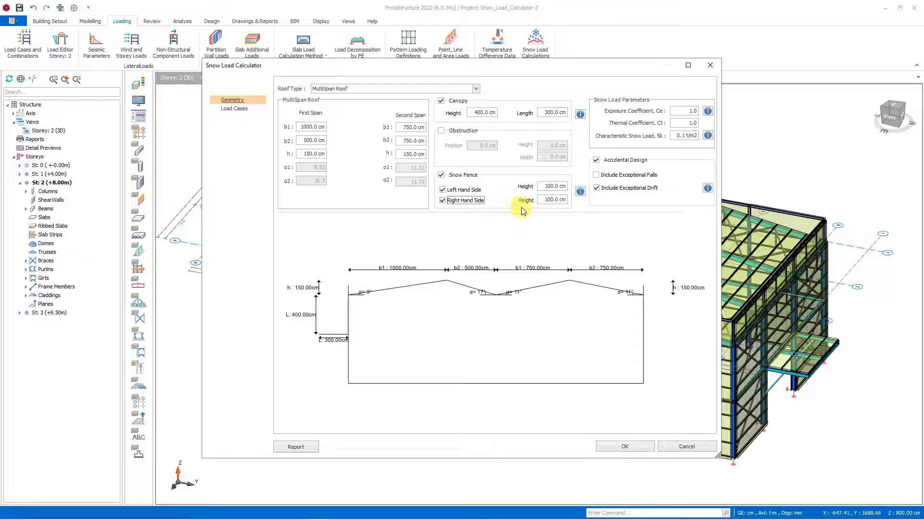
pyautogui.doubleClick(550, 185)
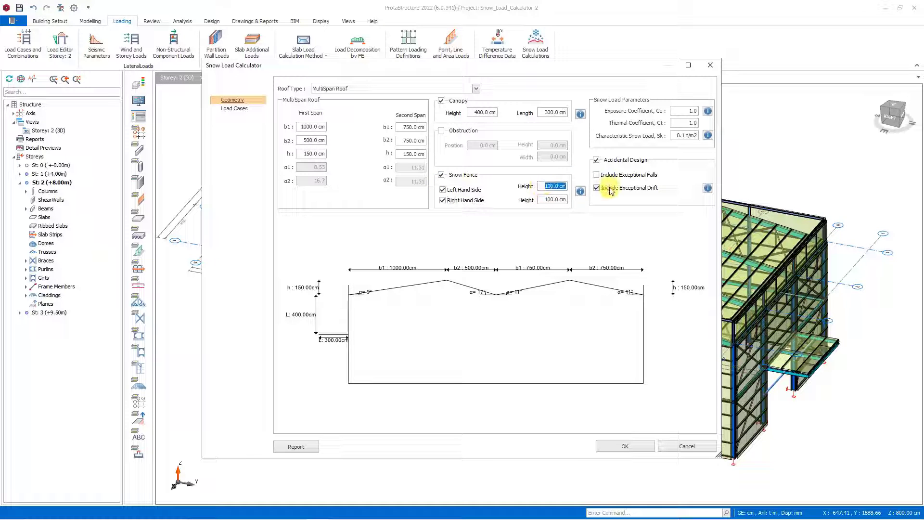
pyautogui.write('150')
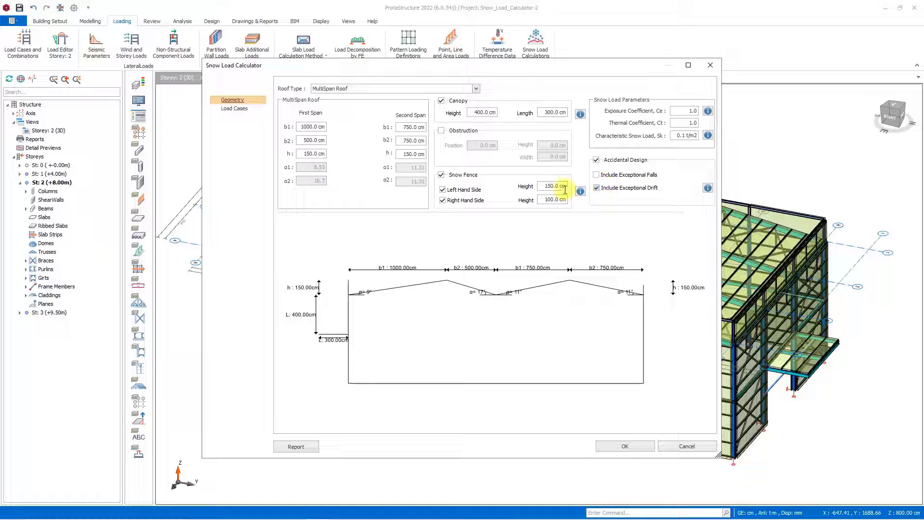
pyautogui.doubleClick(546, 199)
pyautogui.write('150')
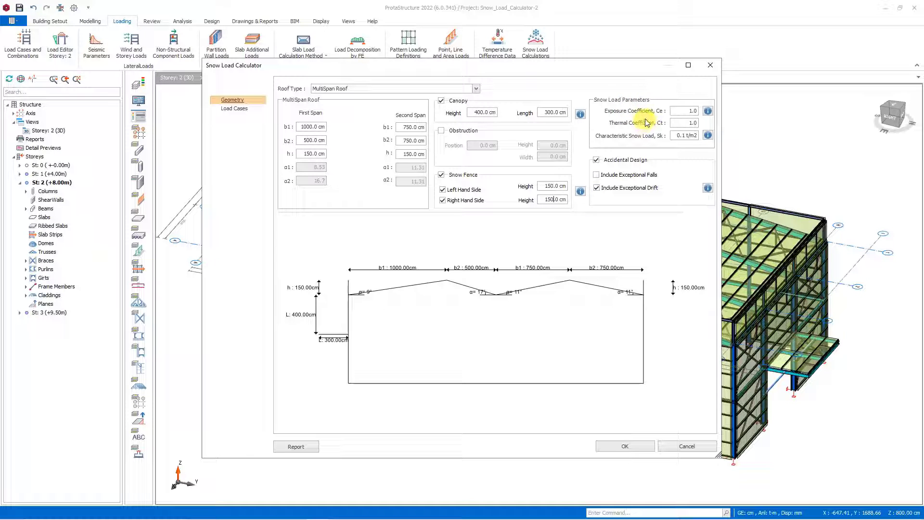
pyautogui.click(708, 114)
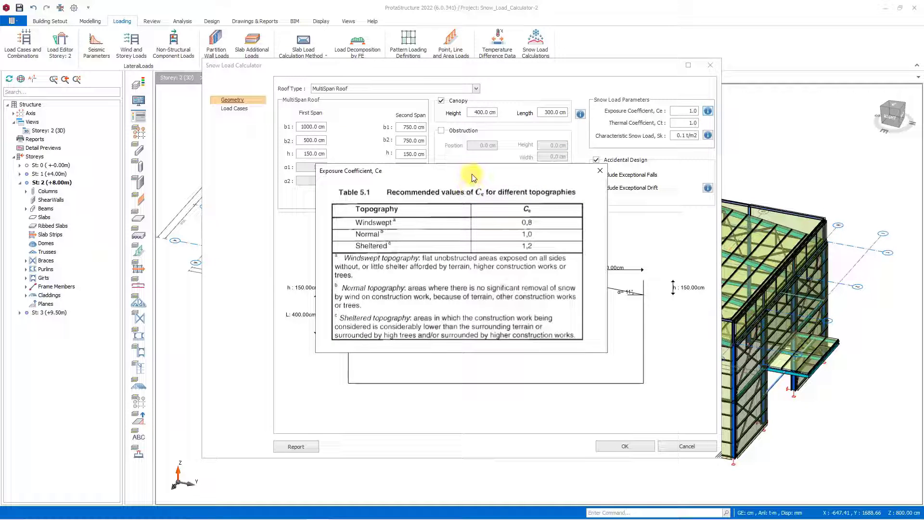
pyautogui.moveTo(470, 169); pyautogui.dragTo(429, 163)
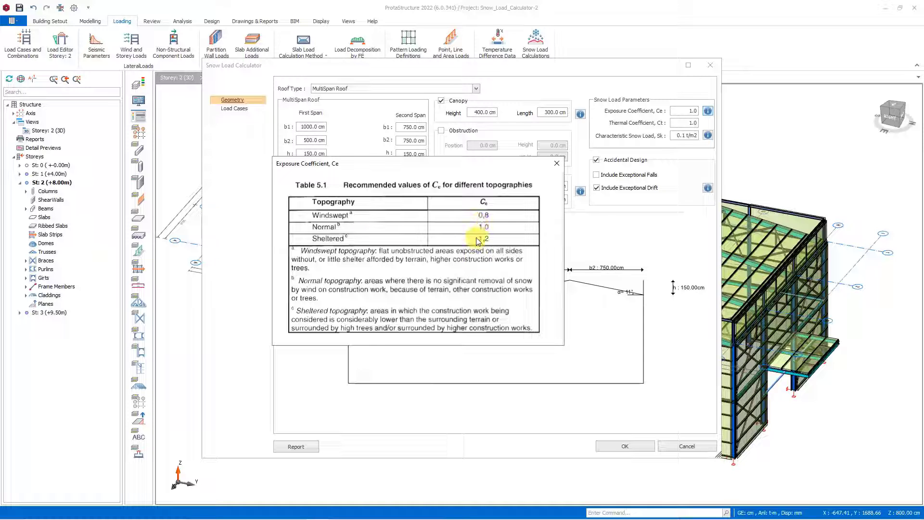
pyautogui.click(557, 163)
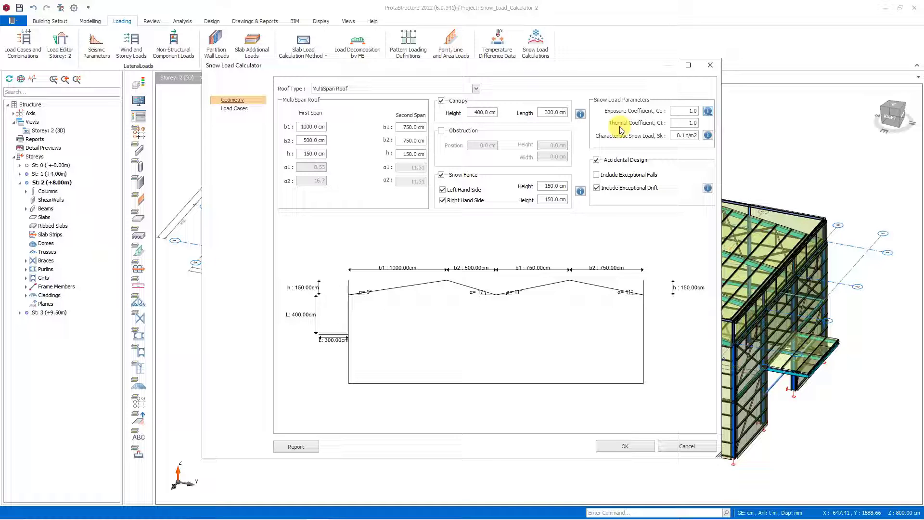
# Check the thermal coefficient and bring up the Characteristic Snow Load Sk helper beside it
pyautogui.doubleClick(685, 123)
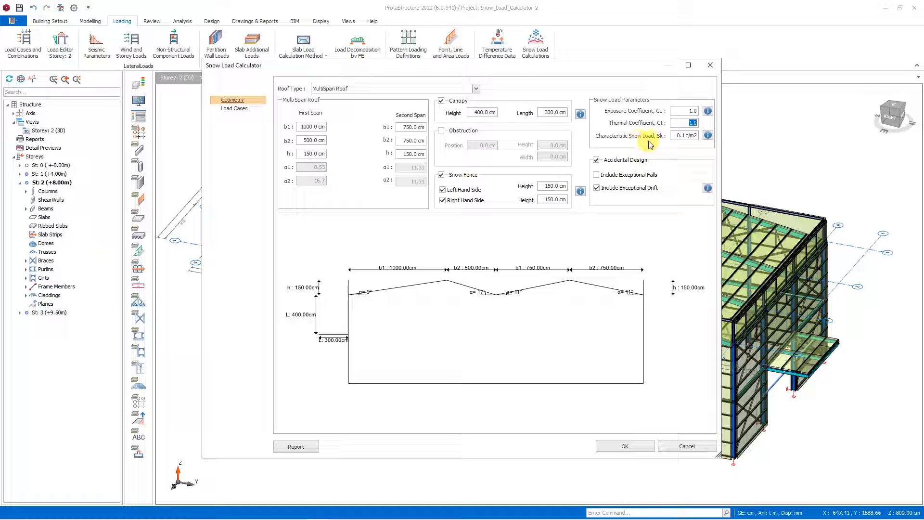
pyautogui.click(709, 137)
pyautogui.moveTo(479, 215); pyautogui.dragTo(465, 177)
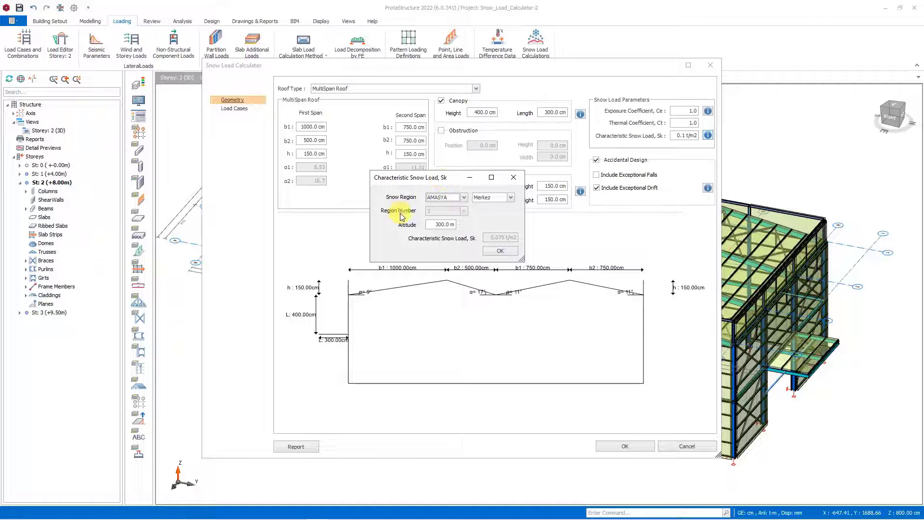
# Set the snow region to ANKARA, Çankaya, edit the altitude, and accept Sk 0.11 t/m2
pyautogui.click(466, 199)
pyautogui.click(430, 246)
pyautogui.click(487, 198)
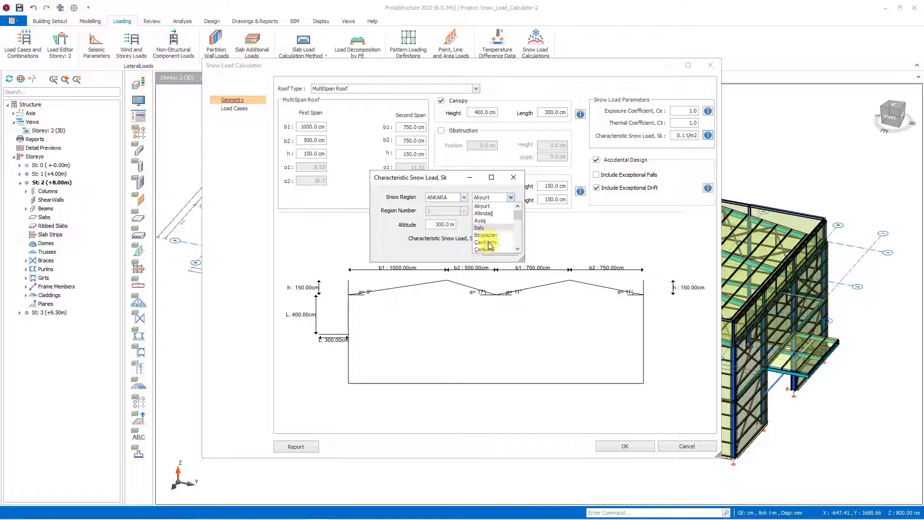
pyautogui.click(485, 249)
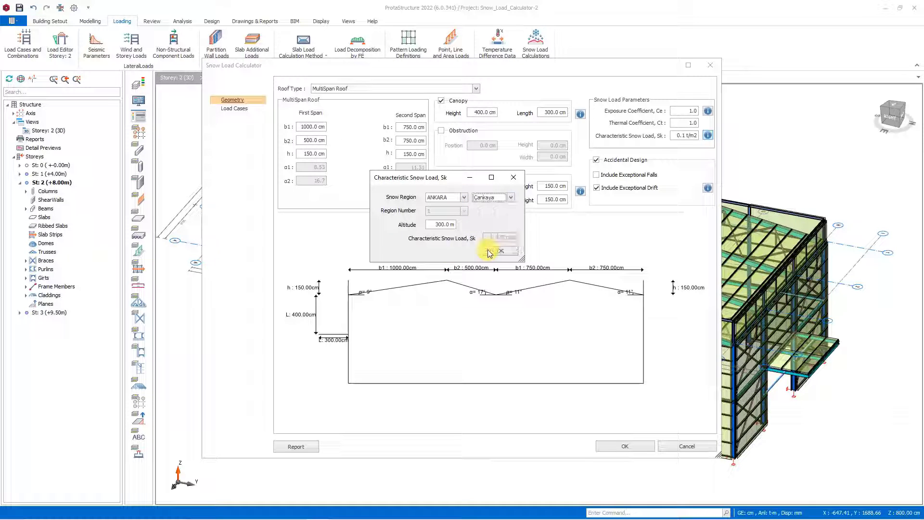
pyautogui.doubleClick(435, 225)
pyautogui.write('986')
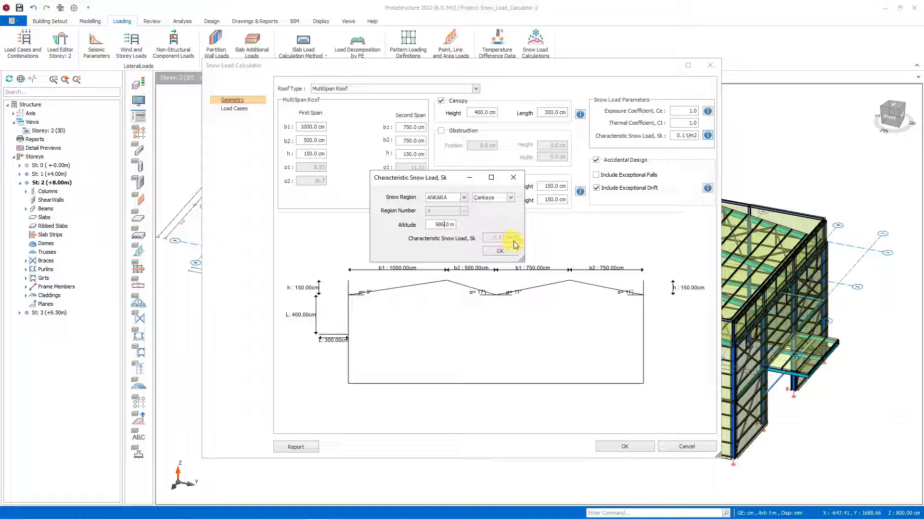
pyautogui.click(503, 250)
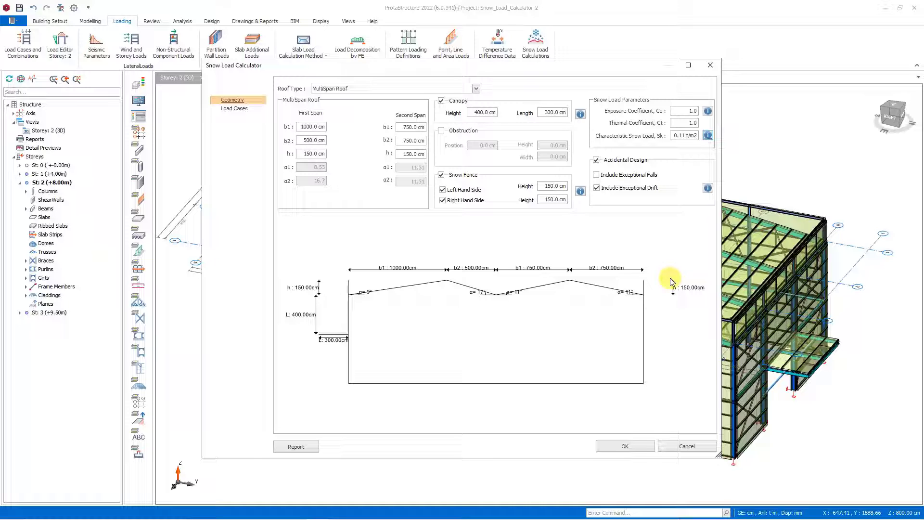
# Review the four 0.088 t/m2 Normal Undrifted roof loads in Load Cases, then expand Normal Drifted
pyautogui.click(235, 110)
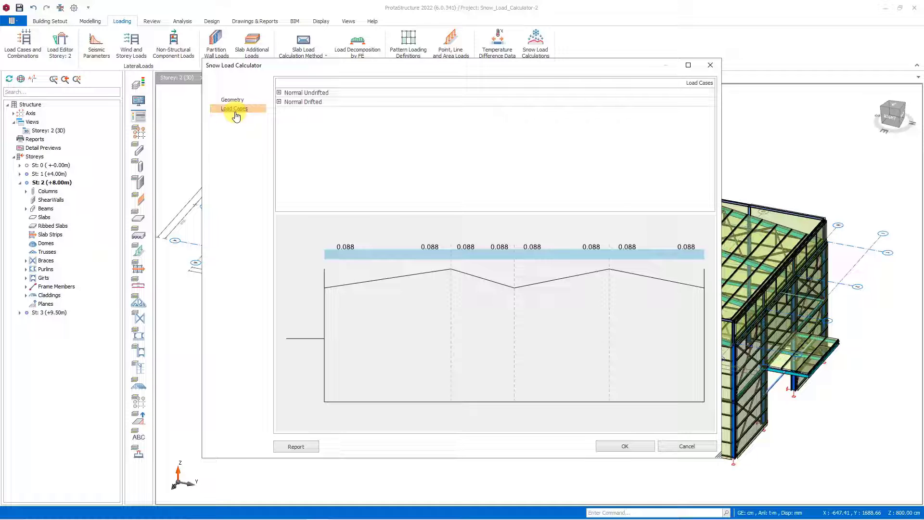
pyautogui.click(279, 92)
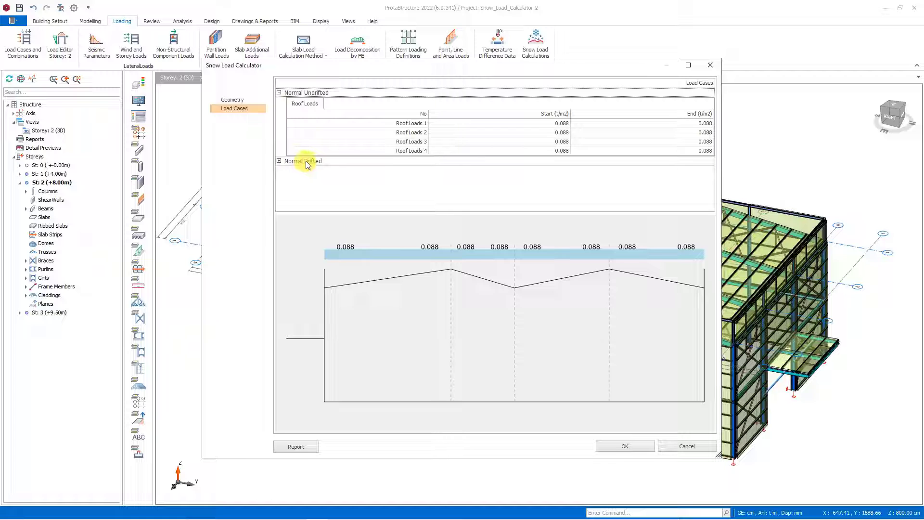
pyautogui.click(403, 124)
pyautogui.click(417, 134)
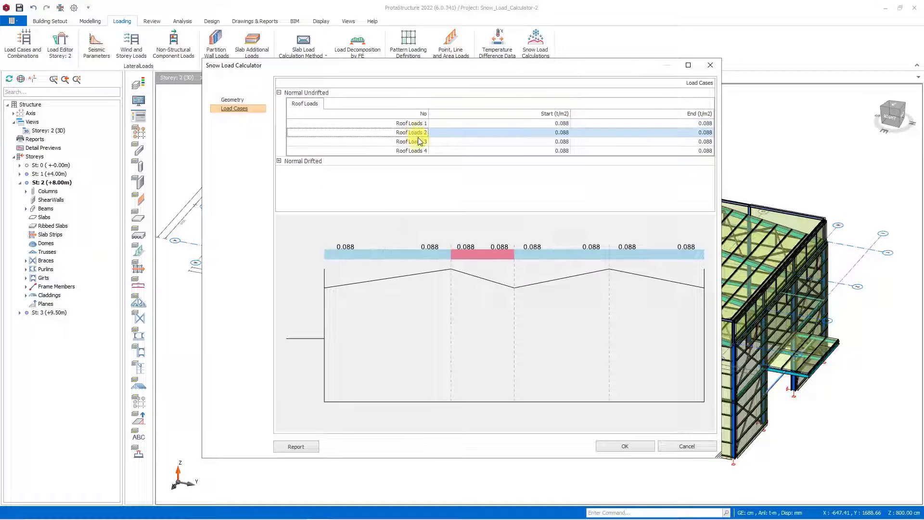
pyautogui.click(414, 142)
pyautogui.click(419, 150)
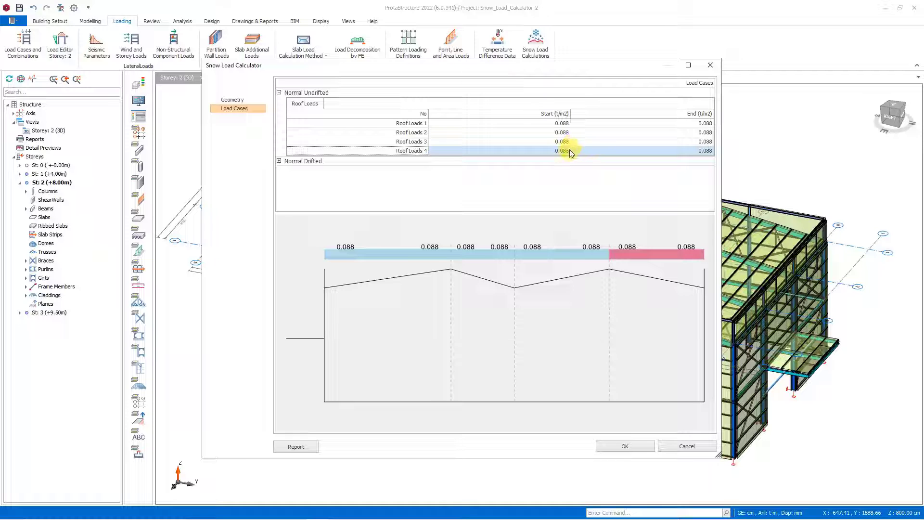
pyautogui.click(279, 160)
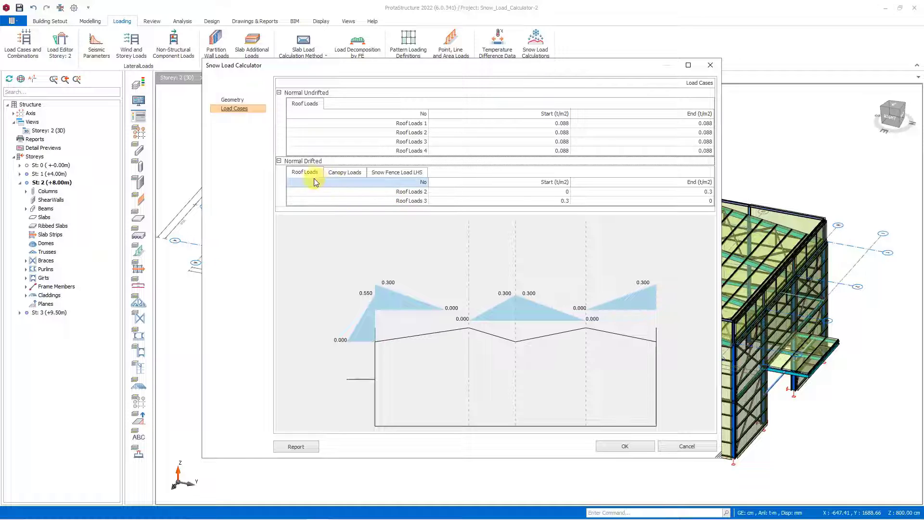
# Inspect drifted Roof Loads 2 and 3, the canopy loads and the snow fence loads
pyautogui.click(404, 193)
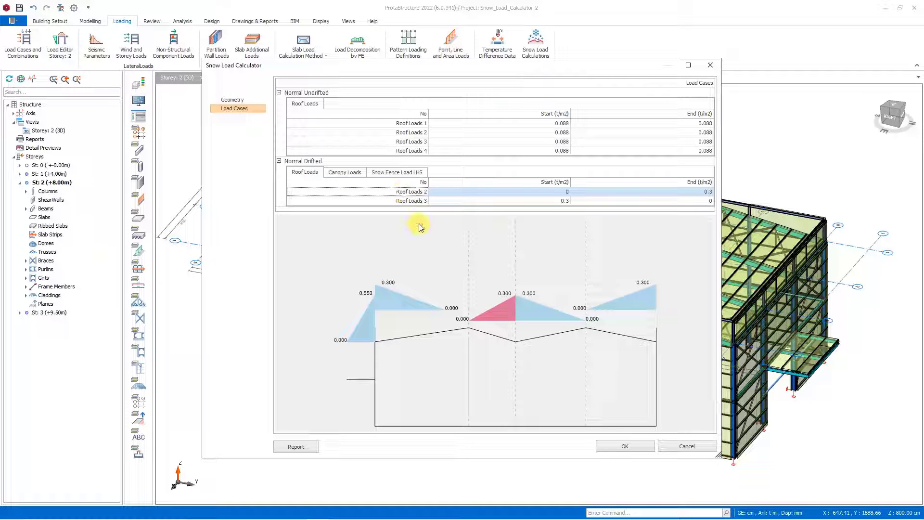
pyautogui.click(386, 200)
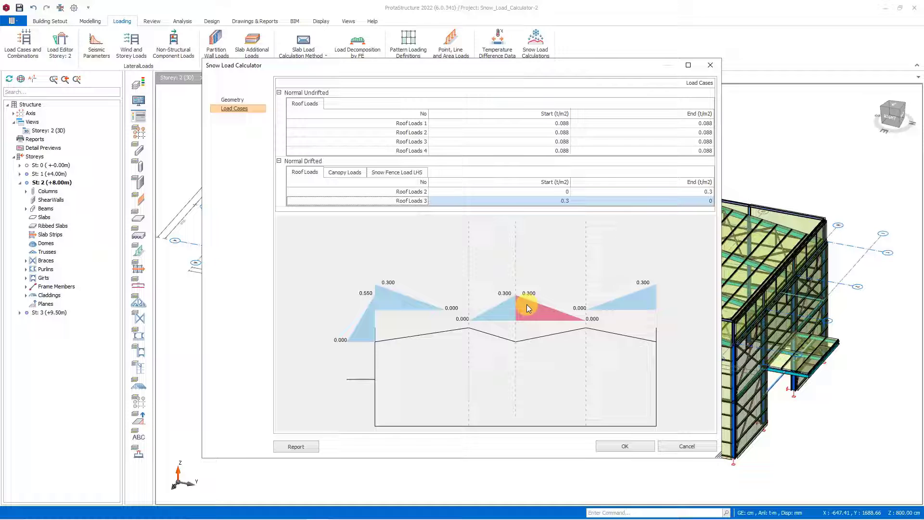
pyautogui.click(345, 172)
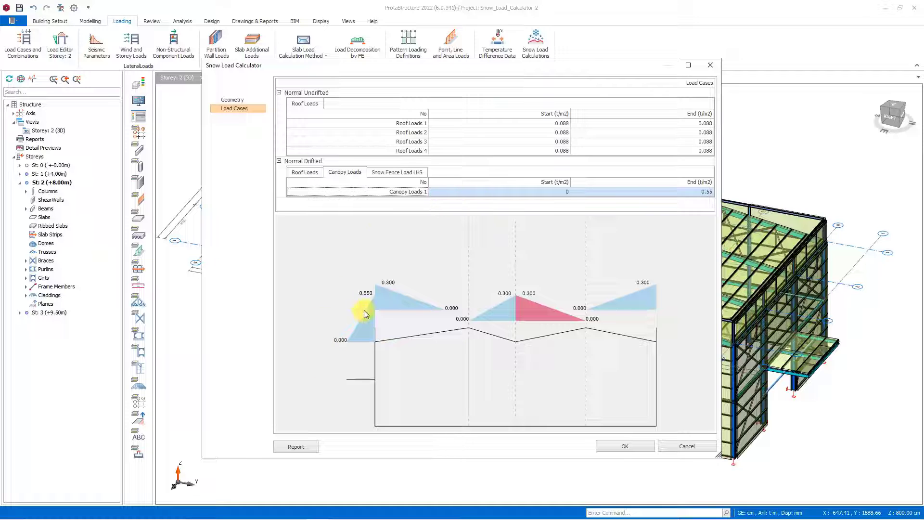
pyautogui.click(393, 172)
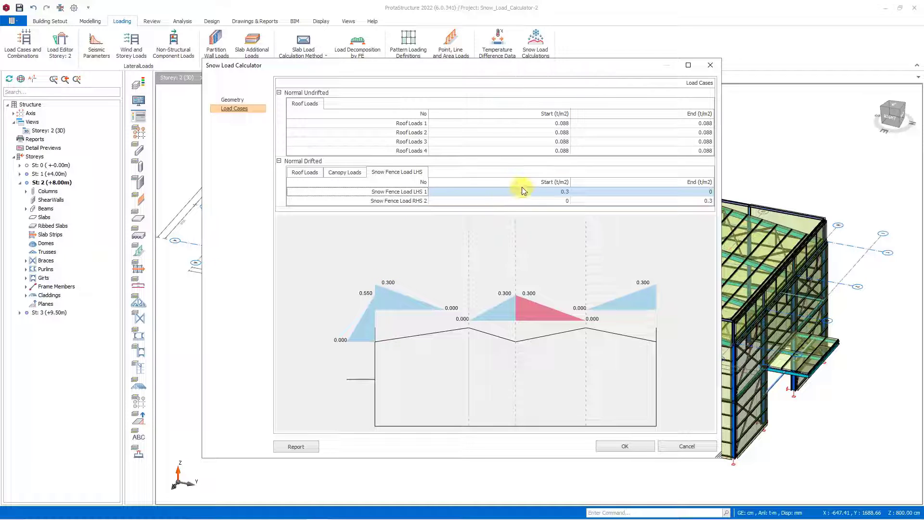
pyautogui.click(396, 202)
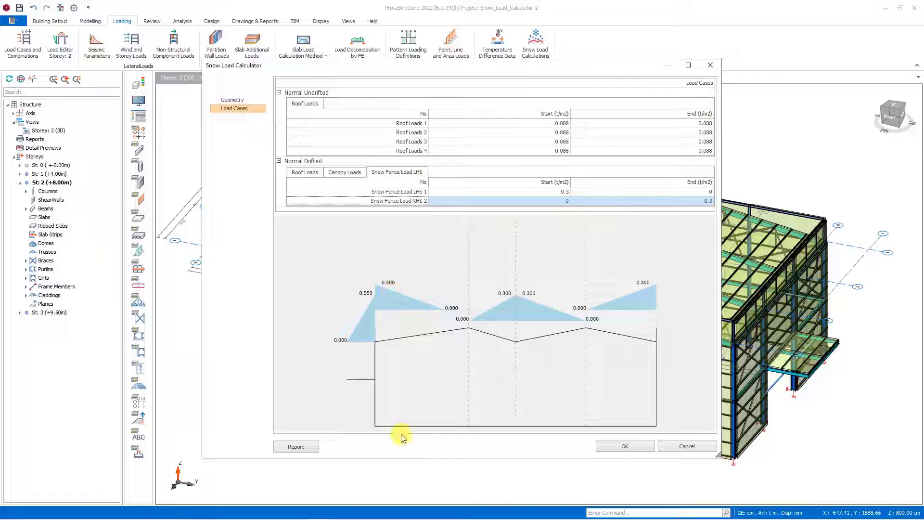
pyautogui.click(305, 449)
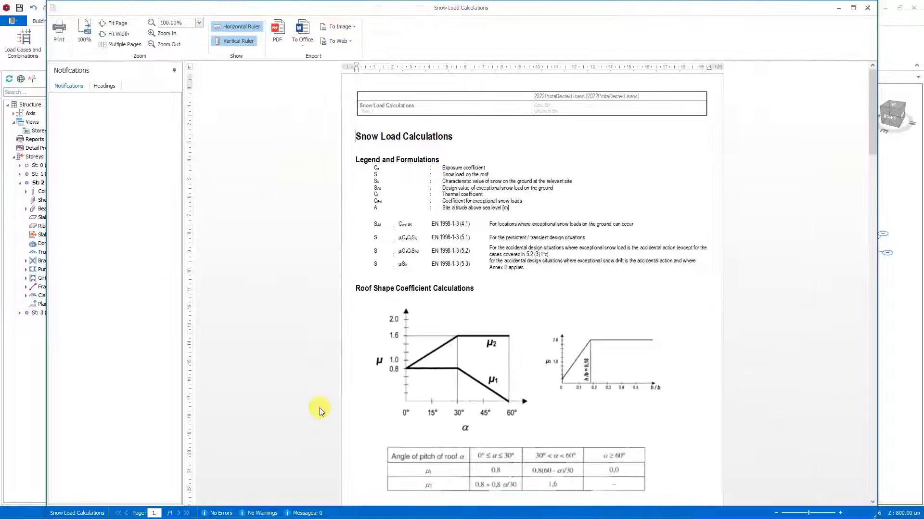
# Scroll through the snow load report and start exporting it as Snow_Load_Calculator-2-SnowLoads.pdf
pyautogui.scroll(-2, 577, 306)
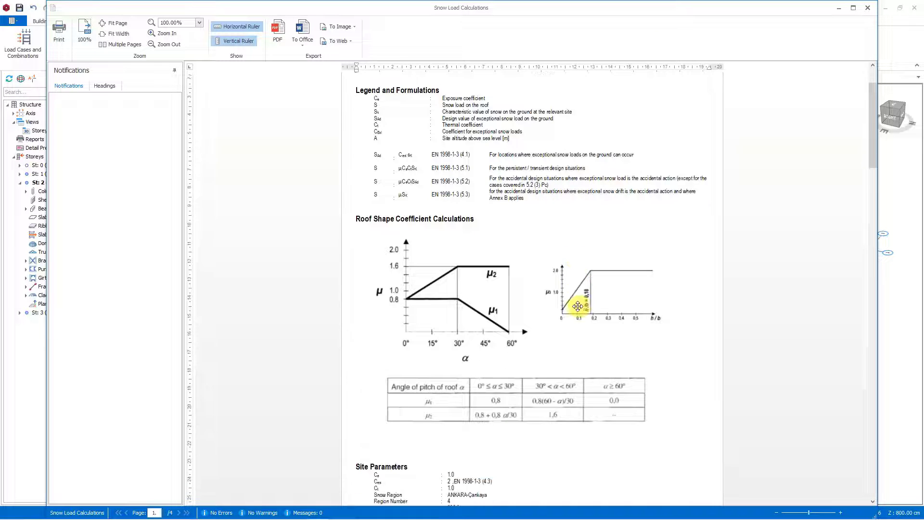
pyautogui.scroll(-10, 578, 306)
pyautogui.scroll(-5, 585, 314)
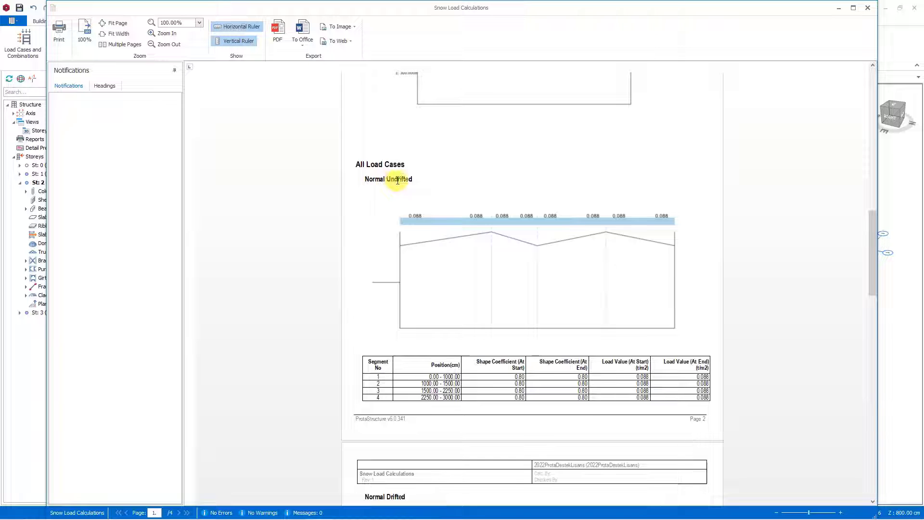
pyautogui.scroll(-6, 600, 318)
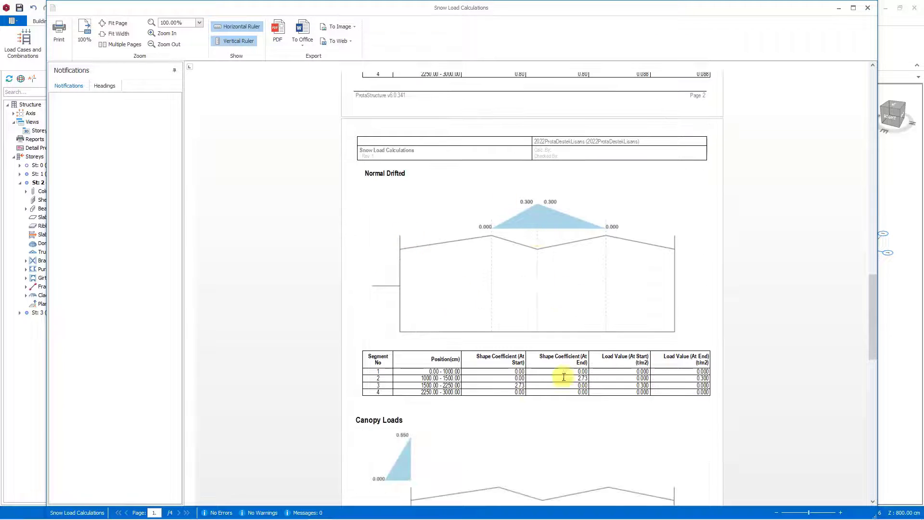
pyautogui.scroll(-1, 557, 320)
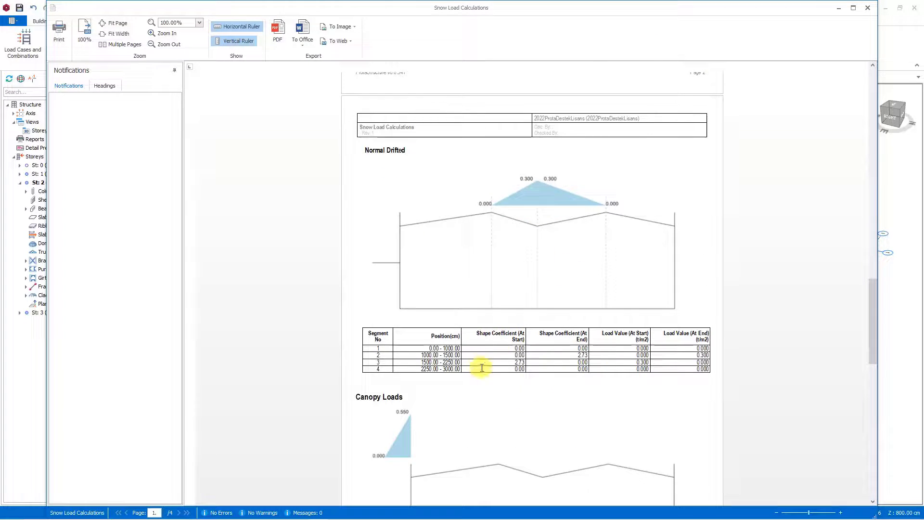
pyautogui.scroll(10, 540, 398)
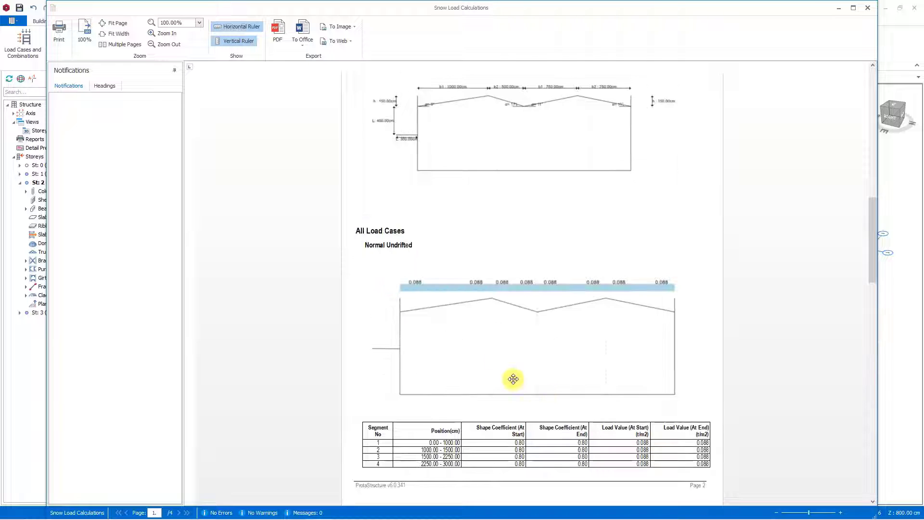
pyautogui.click(277, 31)
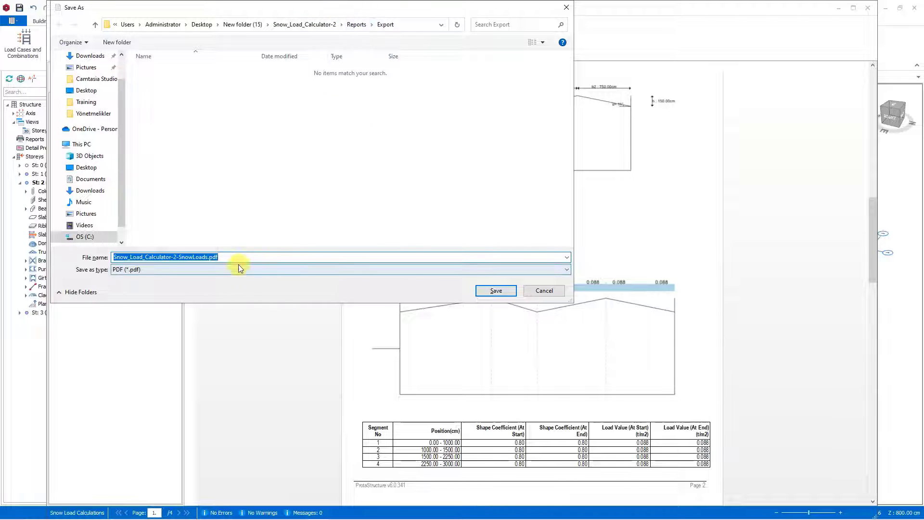
# Save the report PDF to the Export folder, review its Snow Fence drift pages, and close the preview
pyautogui.click(495, 291)
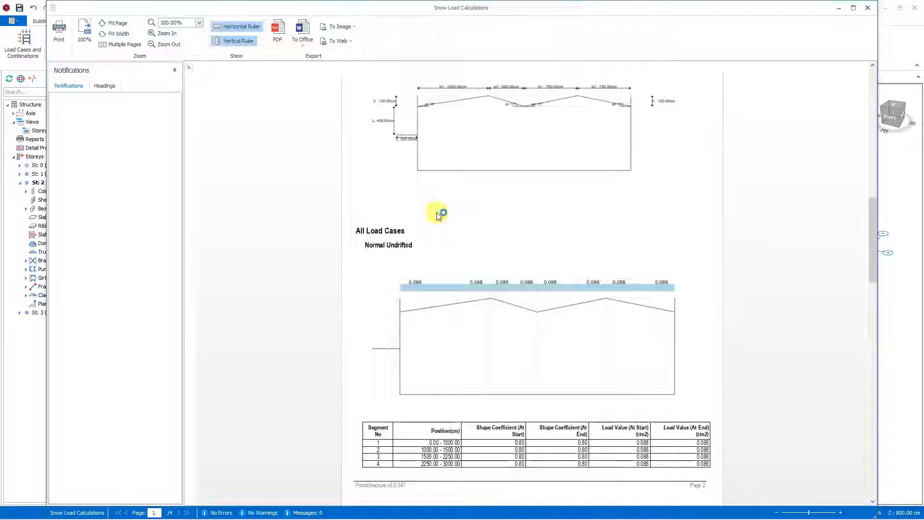
pyautogui.scroll(-10, 495, 356)
pyautogui.scroll(-5, 501, 368)
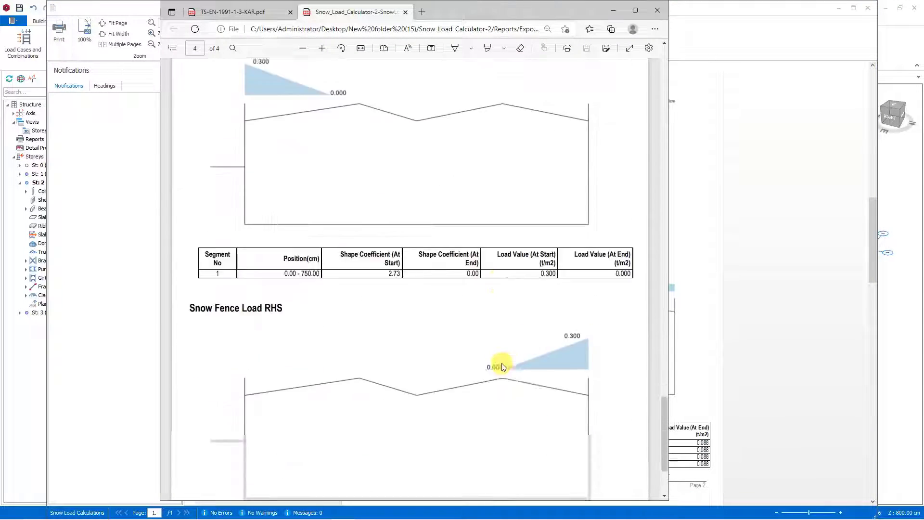
pyautogui.scroll(15, 503, 363)
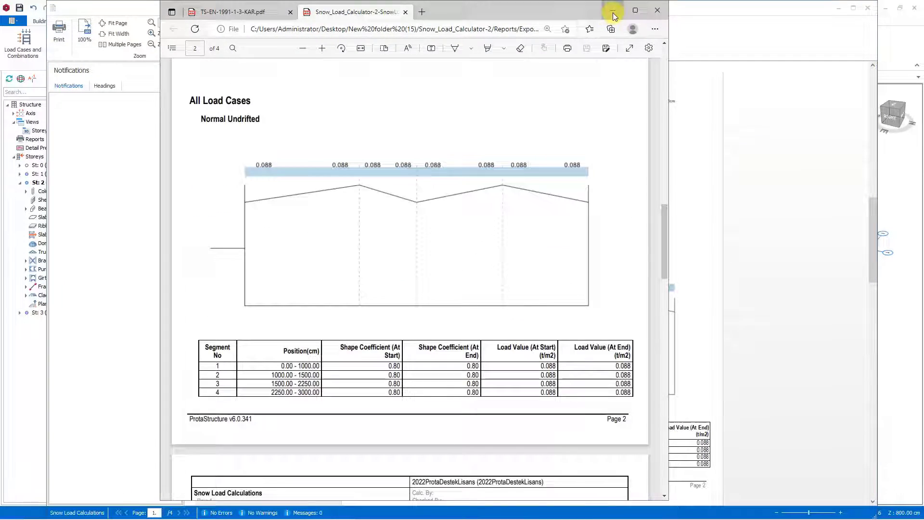
pyautogui.click(614, 11)
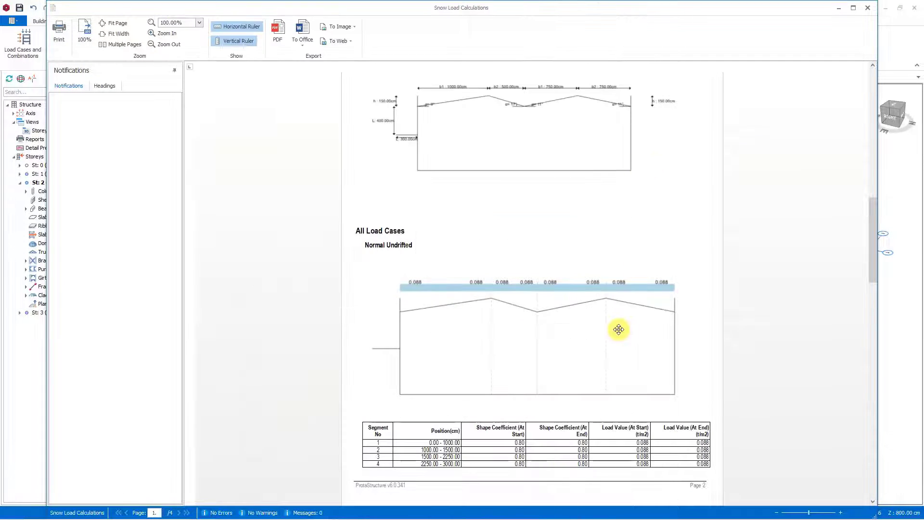
pyautogui.click(868, 7)
# Accept the Snow Load Calculator results, recheck its Geometry settings, and return to the 3D model
pyautogui.click(620, 444)
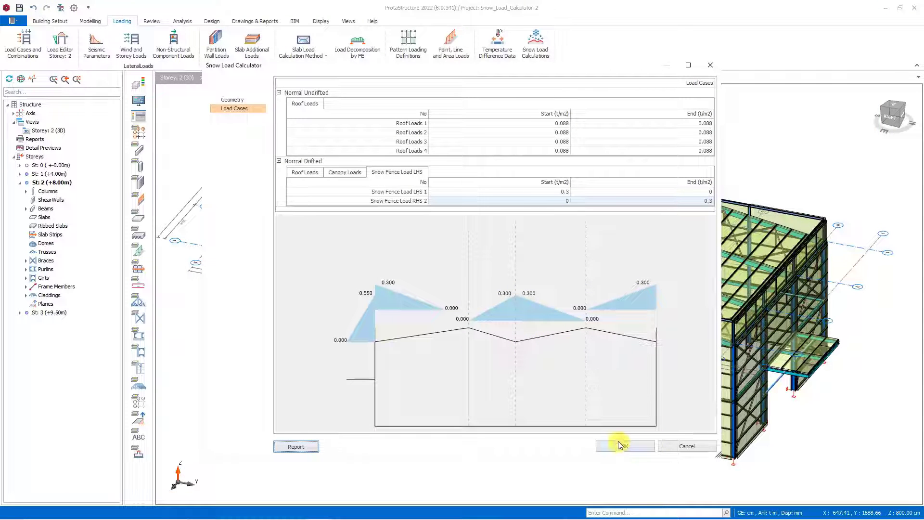
pyautogui.click(631, 450)
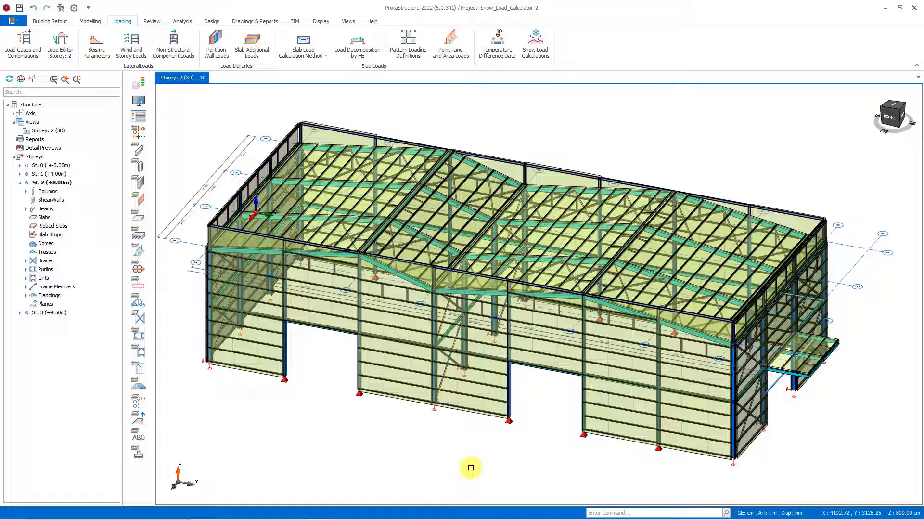
pyautogui.click(535, 43)
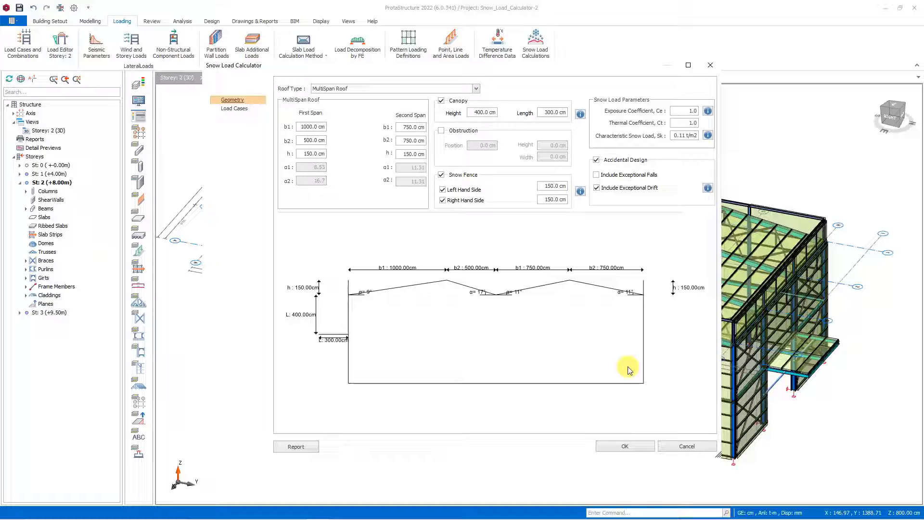
pyautogui.click(625, 445)
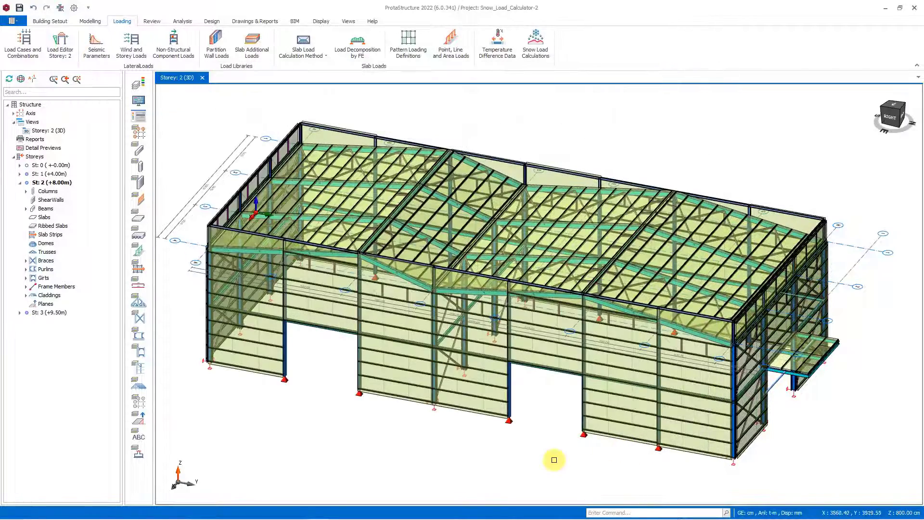
pyautogui.moveTo(531, 447); pyautogui.dragTo(525, 444, button='middle')
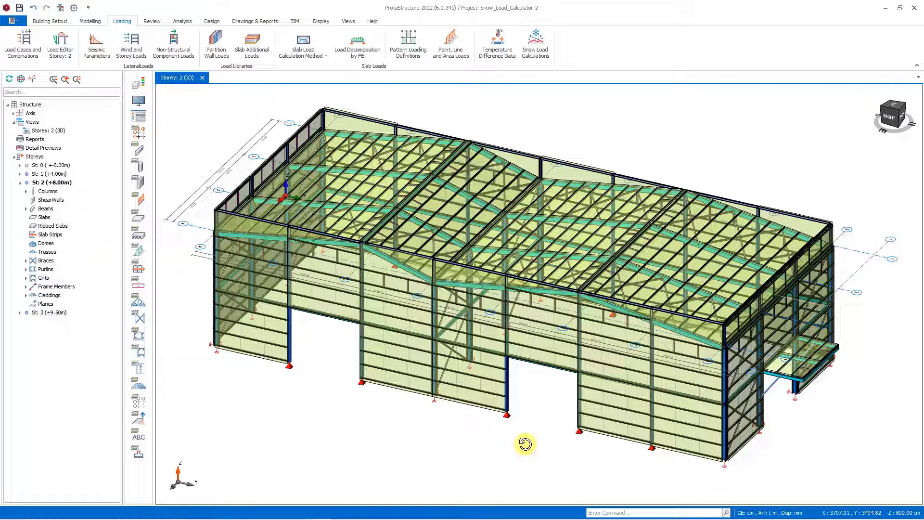
# Run the Loading Generator with pattern loads and seismic loading off to produce four snow combinations
pyautogui.click(29, 53)
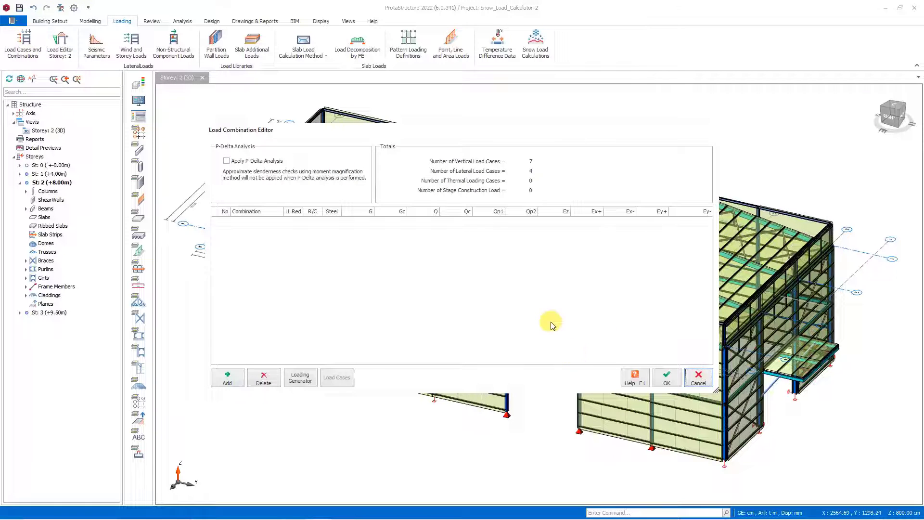
pyautogui.click(299, 382)
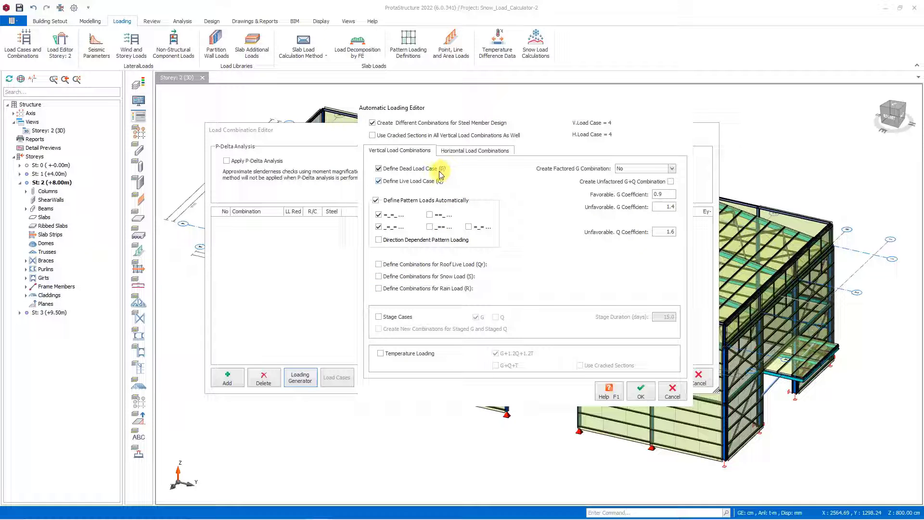
pyautogui.click(376, 201)
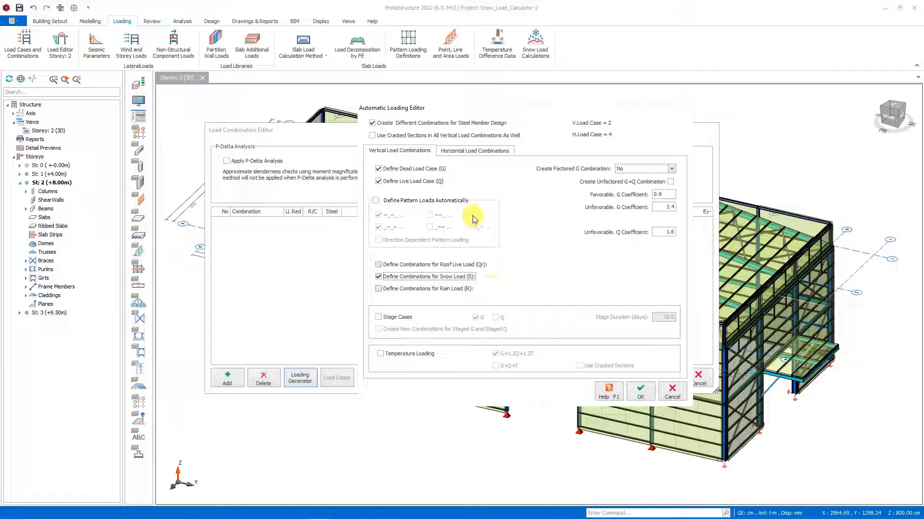
pyautogui.click(472, 150)
pyautogui.click(381, 173)
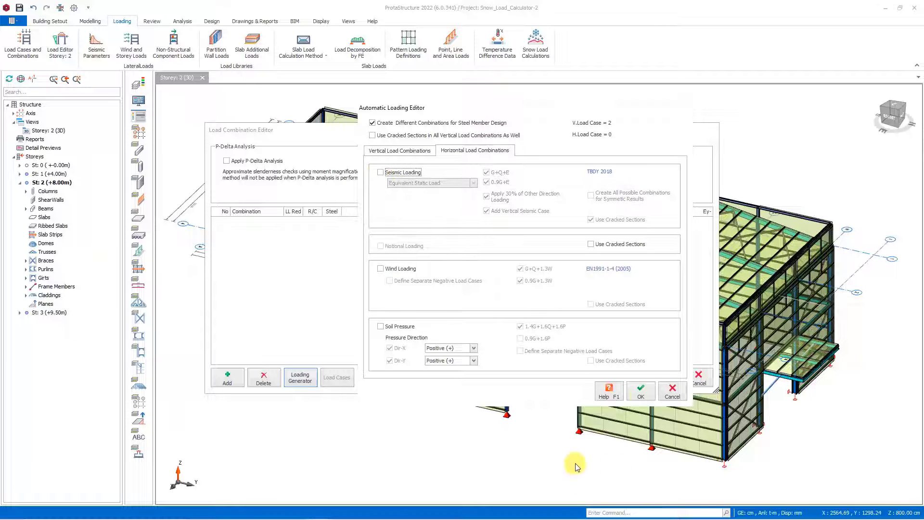
pyautogui.click(643, 393)
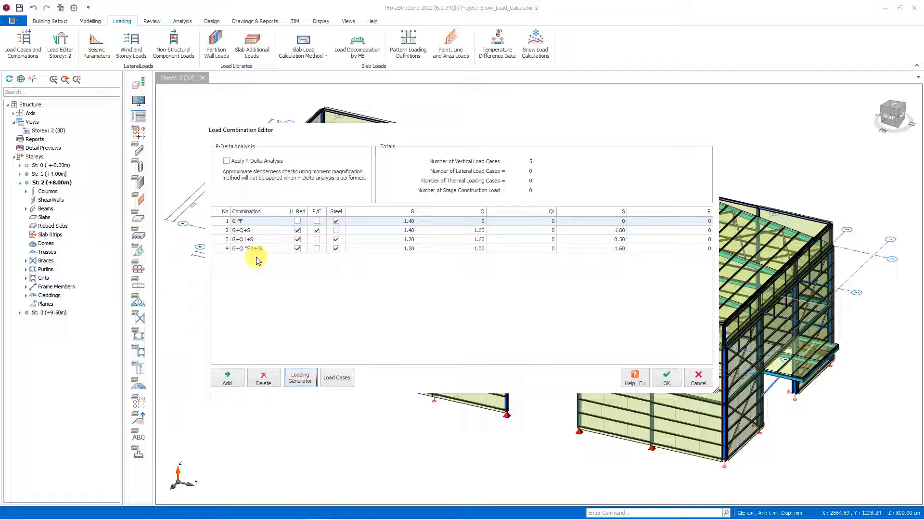
# Rename combination 4 to 'G+Q *F1+!S' and bring up the Load Cases list
pyautogui.click(254, 231)
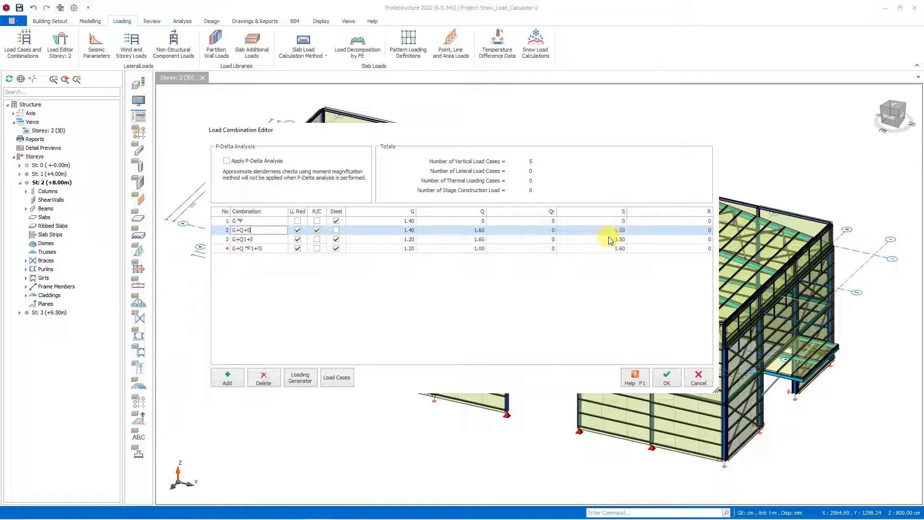
pyautogui.click(266, 248)
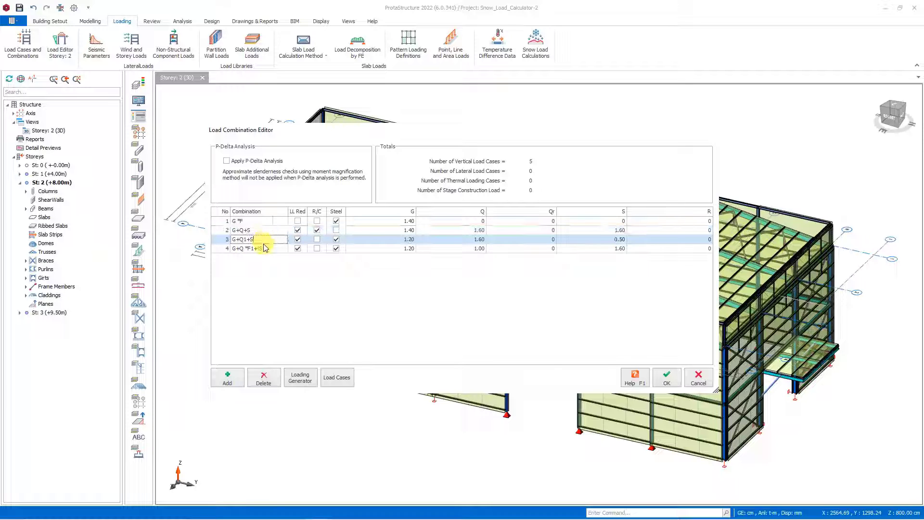
pyautogui.click(266, 248)
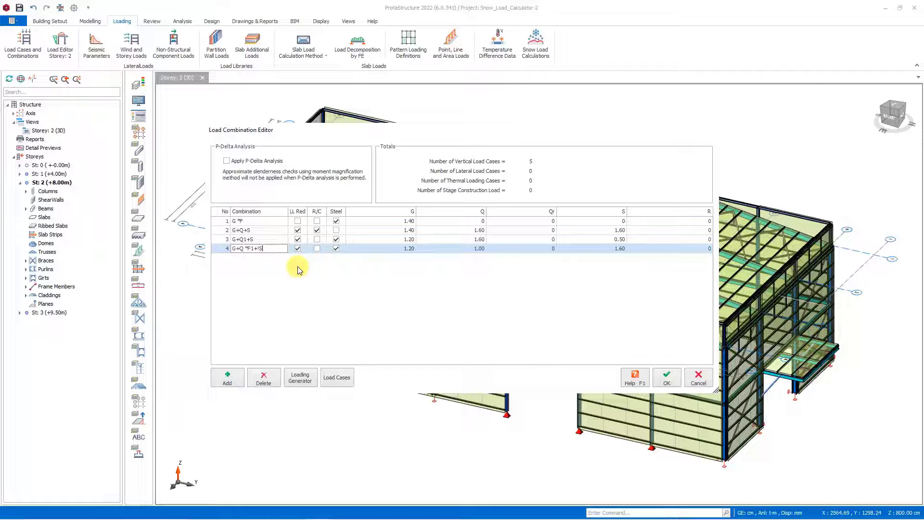
pyautogui.click(339, 379)
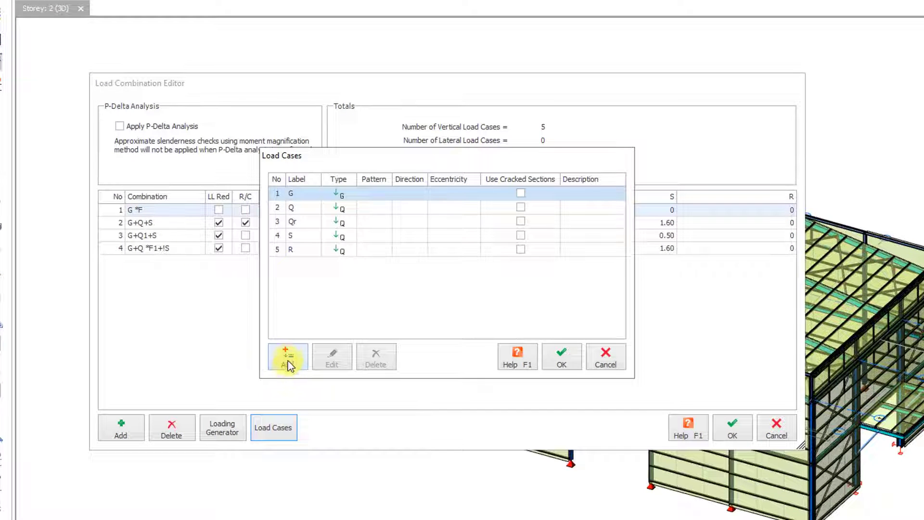
# Add vertical load case Sdr, 'Drift Load', included in storey mass calculation, and return to combinations
pyautogui.click(288, 371)
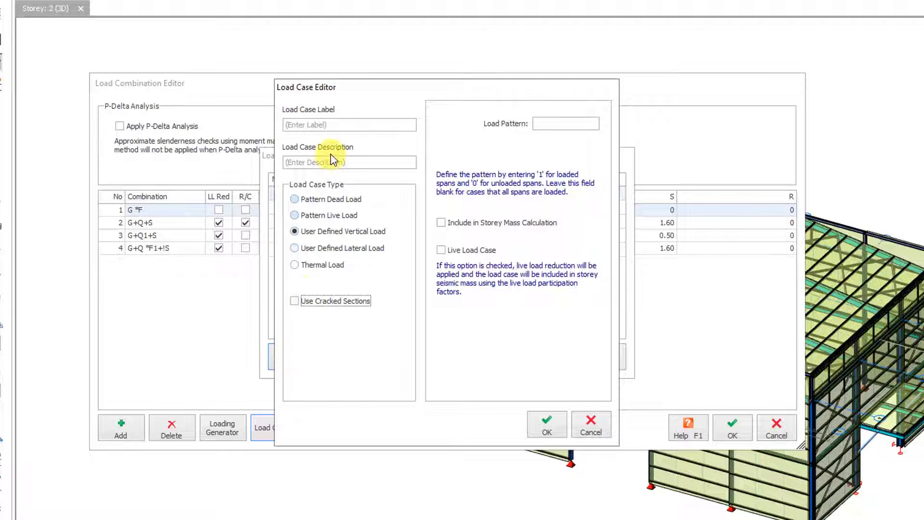
pyautogui.click(333, 127)
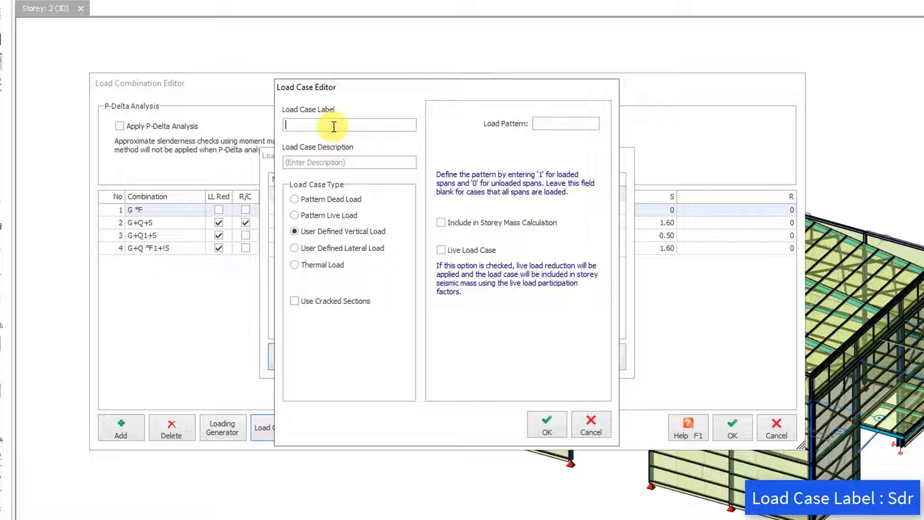
pyautogui.click(331, 165)
pyautogui.write('Drift Load')
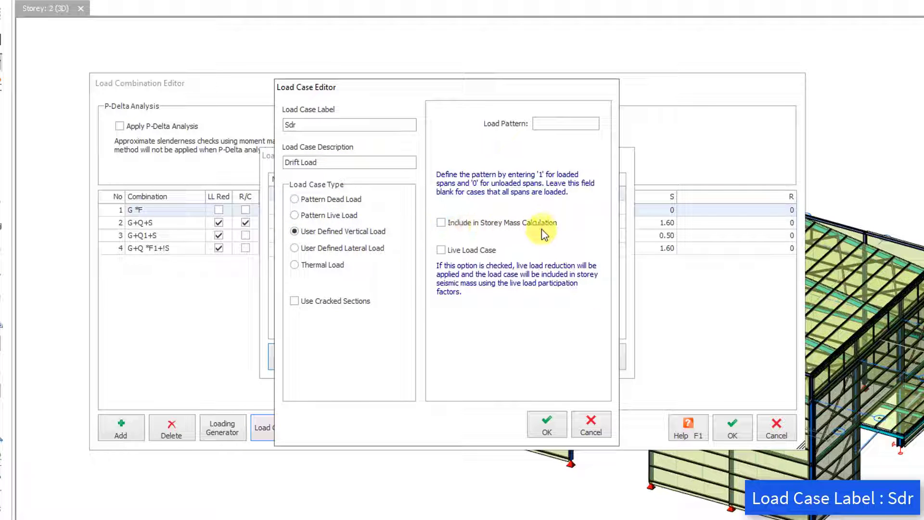
pyautogui.click(441, 224)
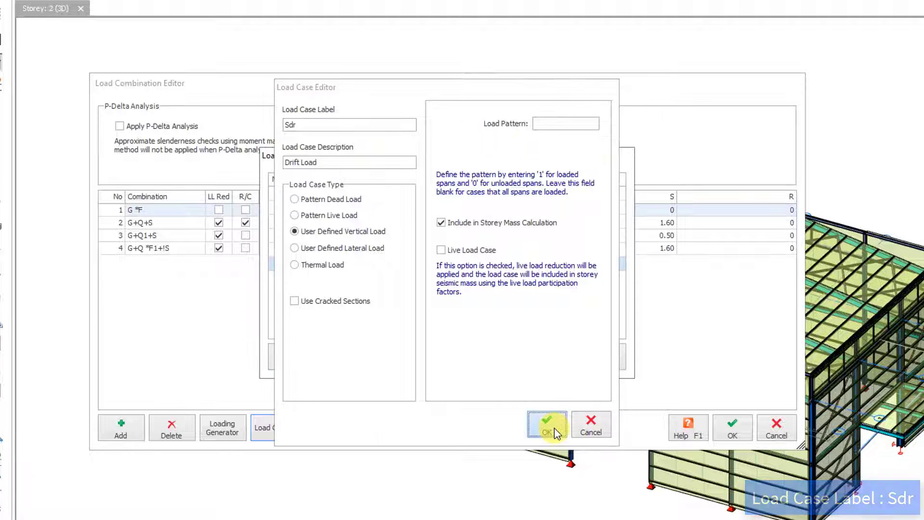
pyautogui.click(554, 432)
pyautogui.click(558, 362)
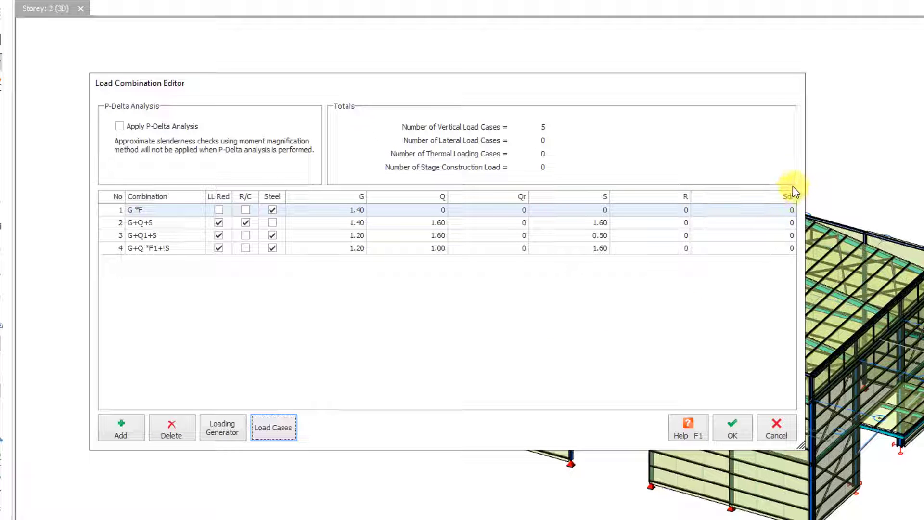
# Duplicate G+Q+S as row 3, G+Q+Sdr, clearing its S factor and setting Sdr to 1.60
pyautogui.click(166, 225)
pyautogui.click(119, 426)
pyautogui.click(164, 235)
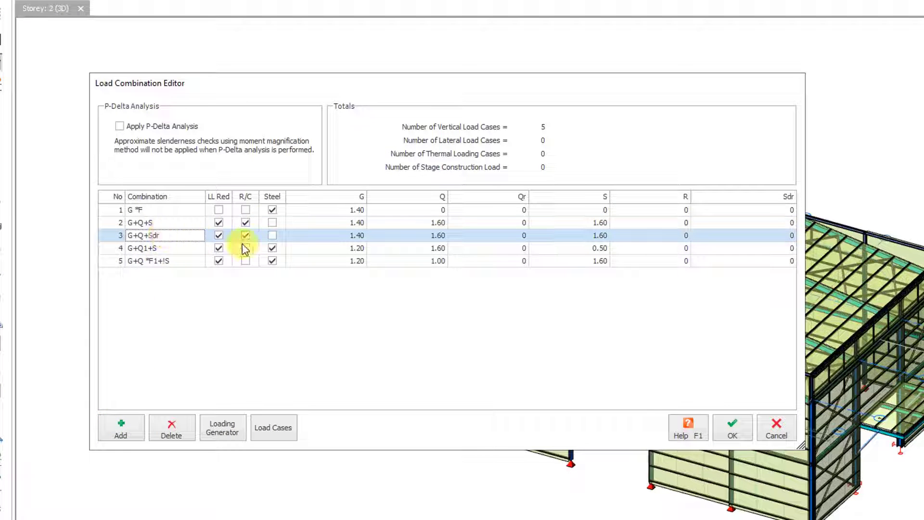
pyautogui.click(595, 236)
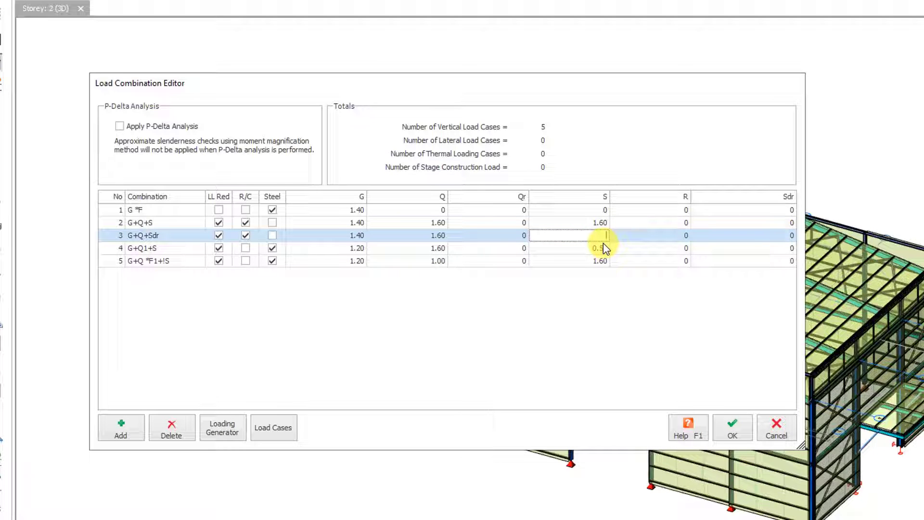
pyautogui.click(760, 236)
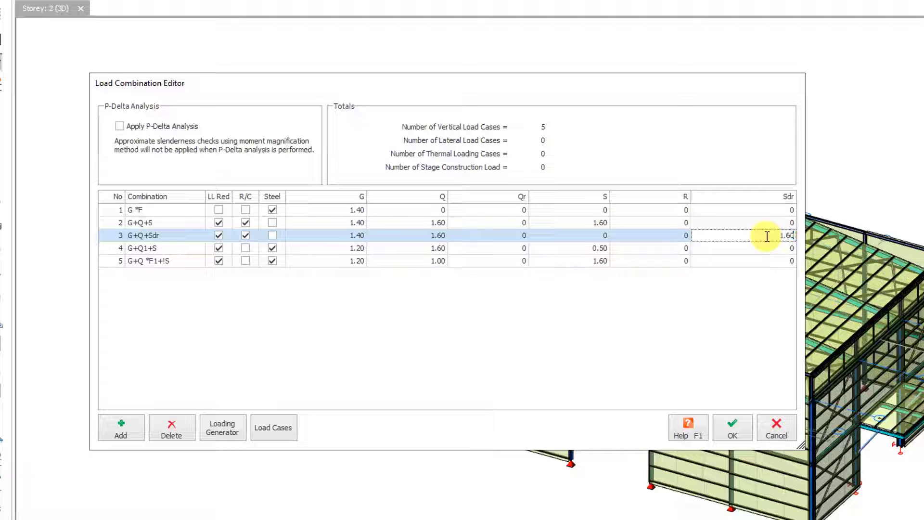
pyautogui.write('1.60')
pyautogui.click(161, 247)
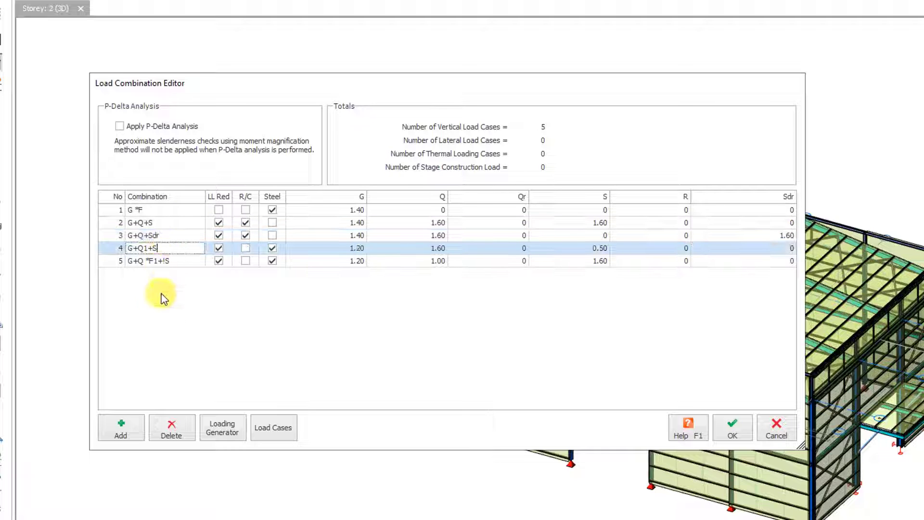
# Duplicate G+Q1+S as row 5, G+Q1+Sdr, with S factor 0 and Sdr 0.50
pyautogui.click(134, 427)
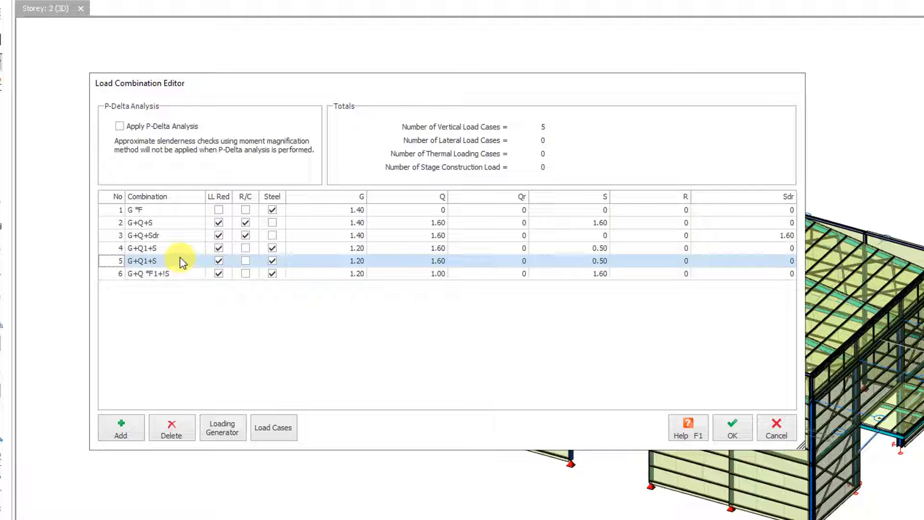
pyautogui.click(181, 263)
pyautogui.write('dr')
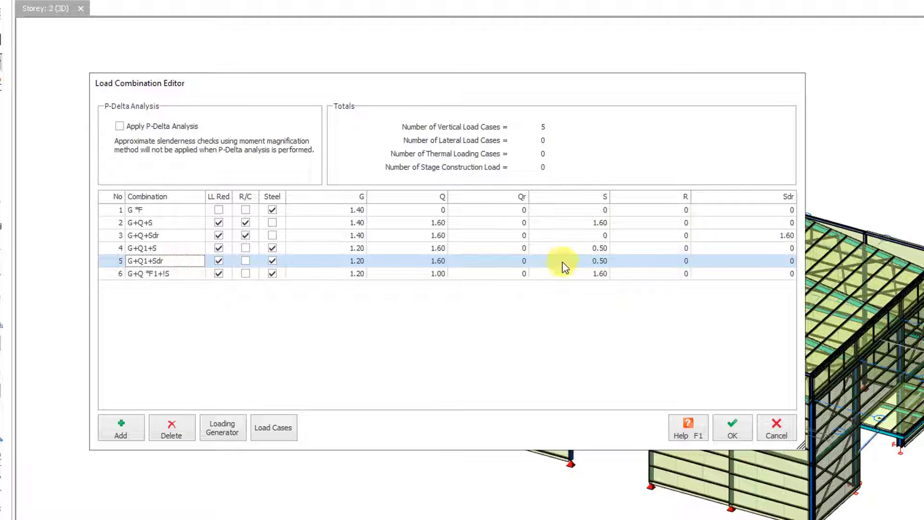
pyautogui.click(595, 262)
pyautogui.click(594, 263)
pyautogui.write('0')
pyautogui.click(754, 261)
pyautogui.write('0.50')
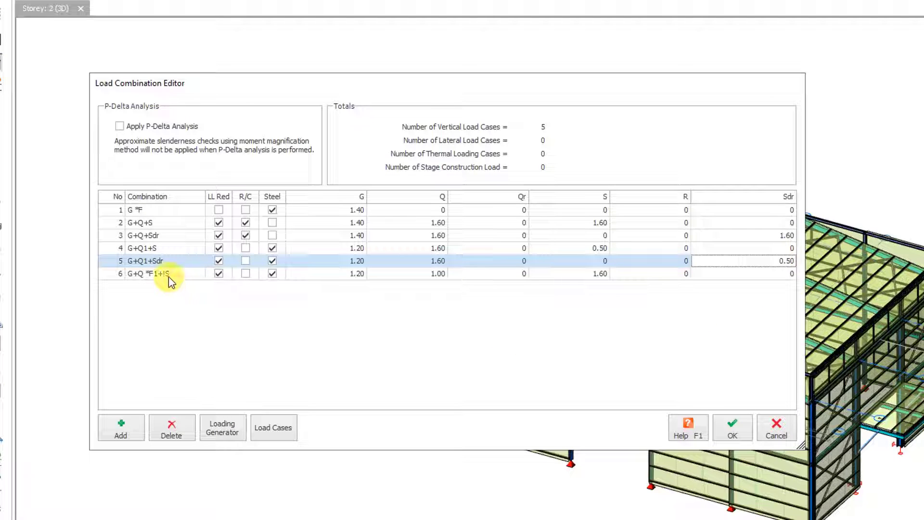
# Add combination 7, G+Q *F1+!Sdr, copied from row 6, with S cleared and Sdr 1.60
pyautogui.click(165, 272)
pyautogui.click(121, 428)
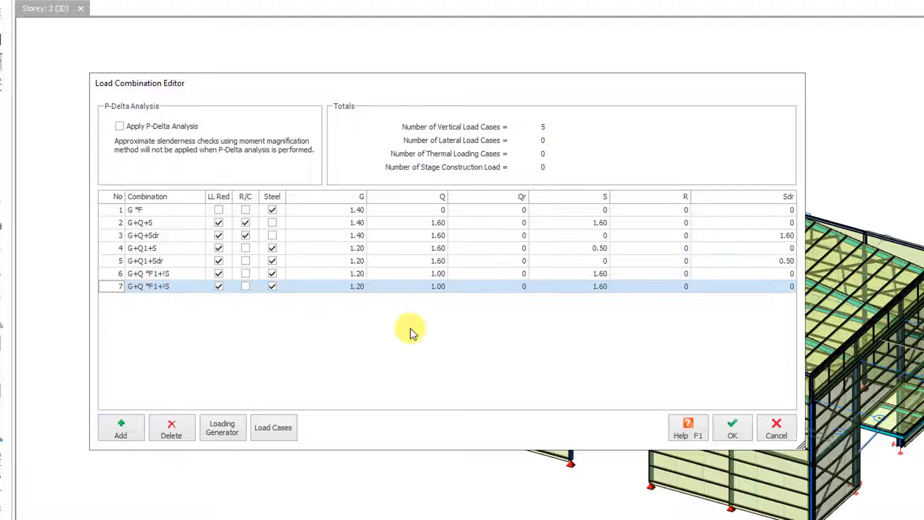
pyautogui.click(580, 286)
pyautogui.click(182, 286)
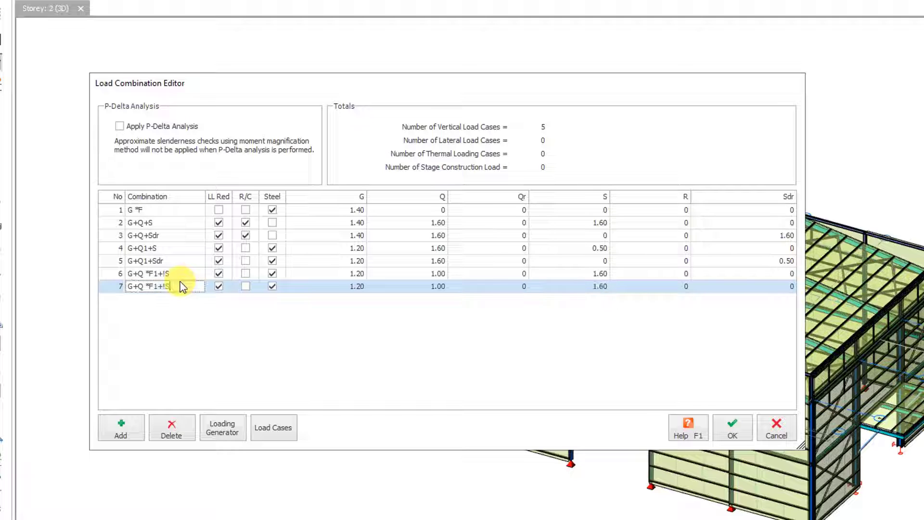
pyautogui.write('dr')
pyautogui.click(571, 286)
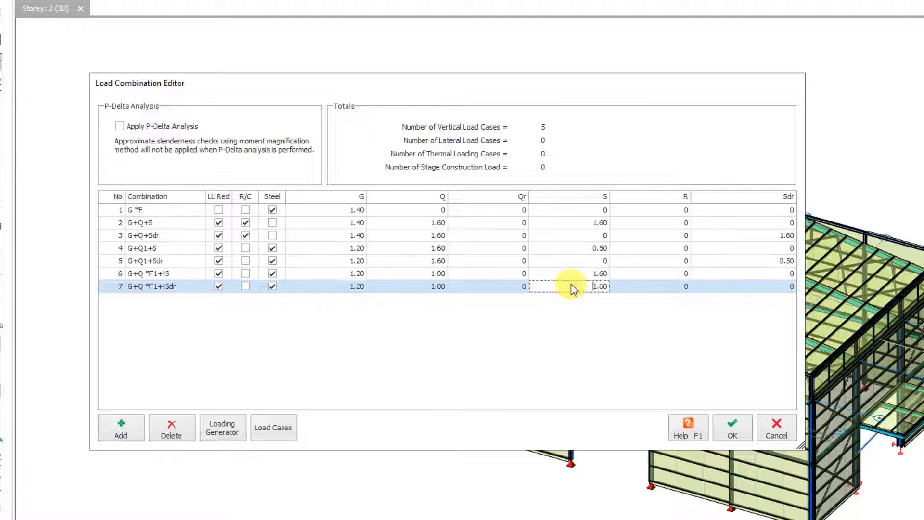
pyautogui.press('BackSpace')
pyautogui.click(778, 287)
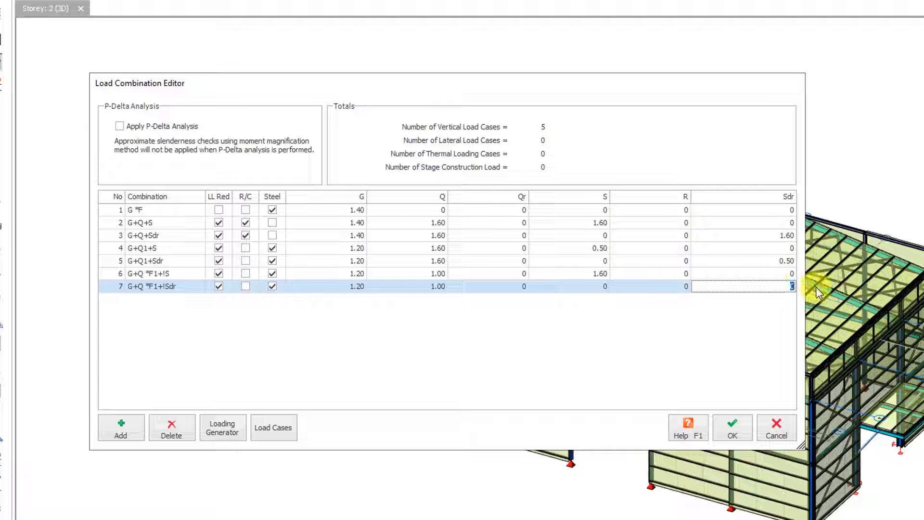
pyautogui.write('1.60')
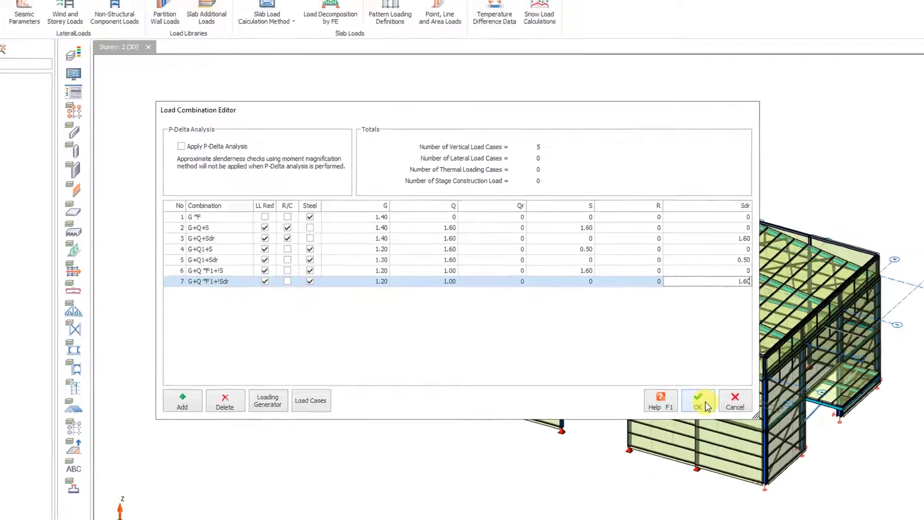
# Accept the seven load combinations and open the Load Editor
pyautogui.click(686, 390)
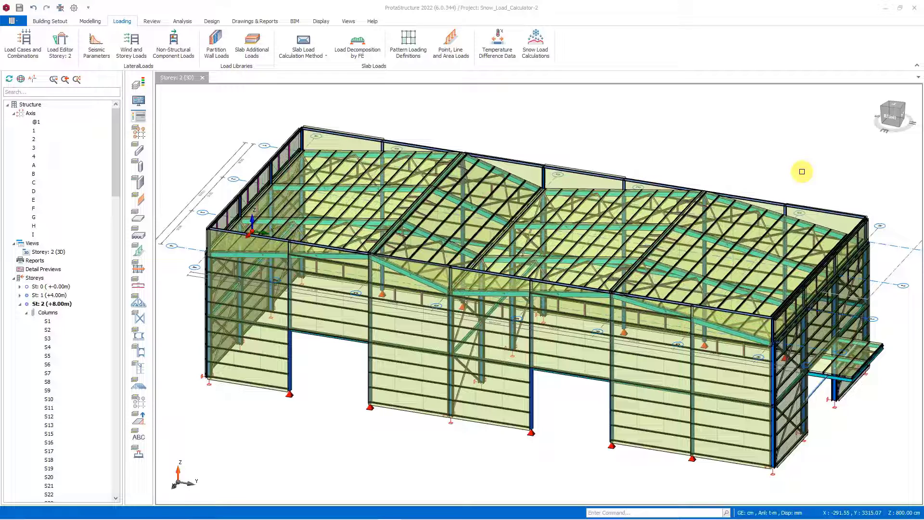
pyautogui.click(60, 47)
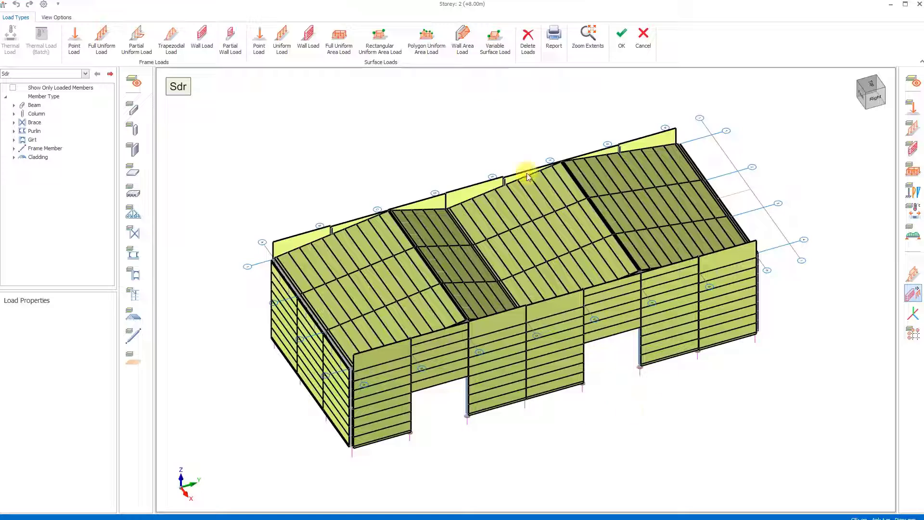
# Hide all members, then show only the cladding walls and roof
pyautogui.click(462, 39)
pyautogui.moveTo(595, 426); pyautogui.dragTo(574, 403, button='middle')
pyautogui.scroll(6, 478, 303)
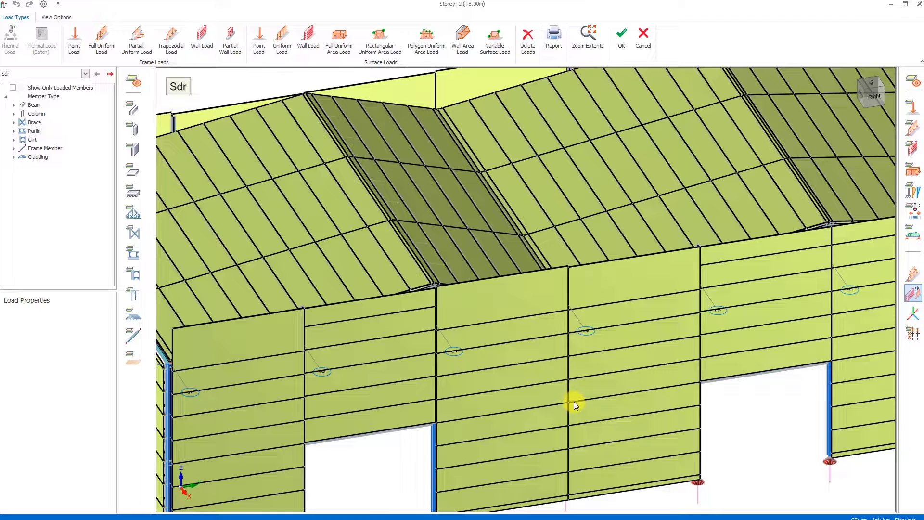
pyautogui.scroll(-5, 573, 402)
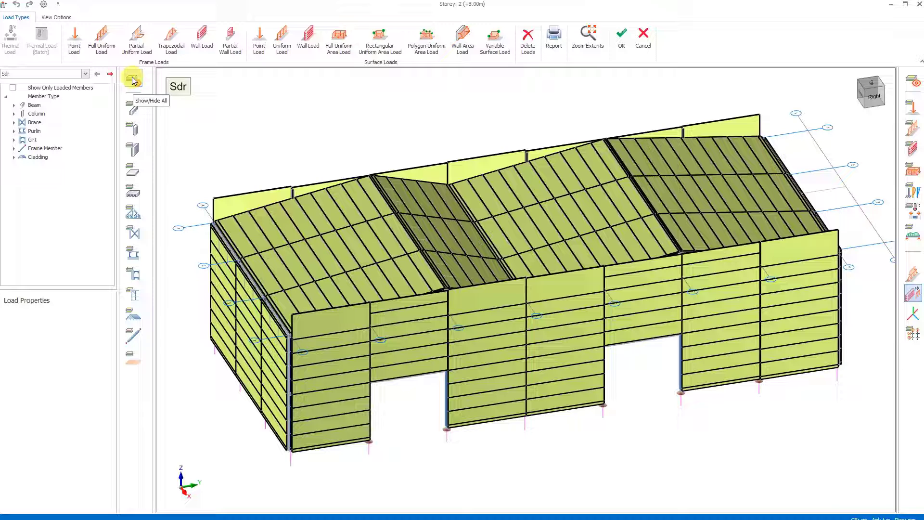
pyautogui.click(133, 80)
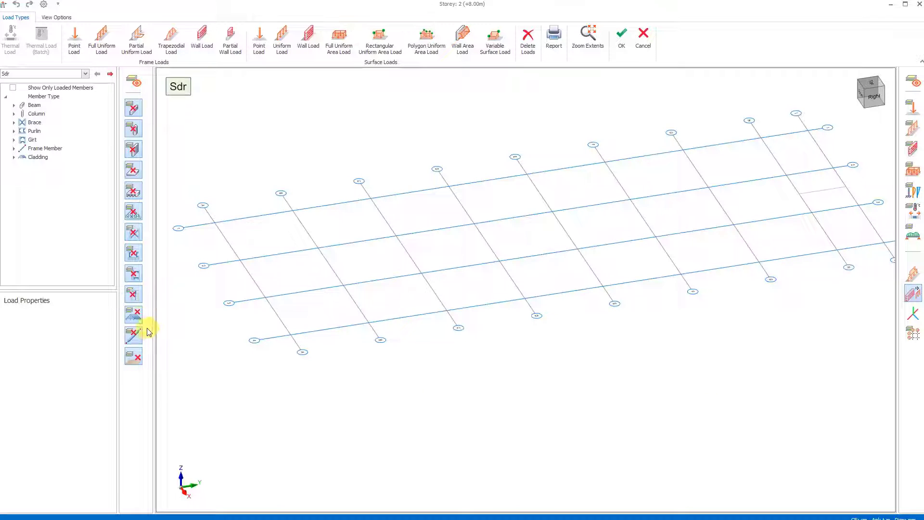
pyautogui.click(135, 316)
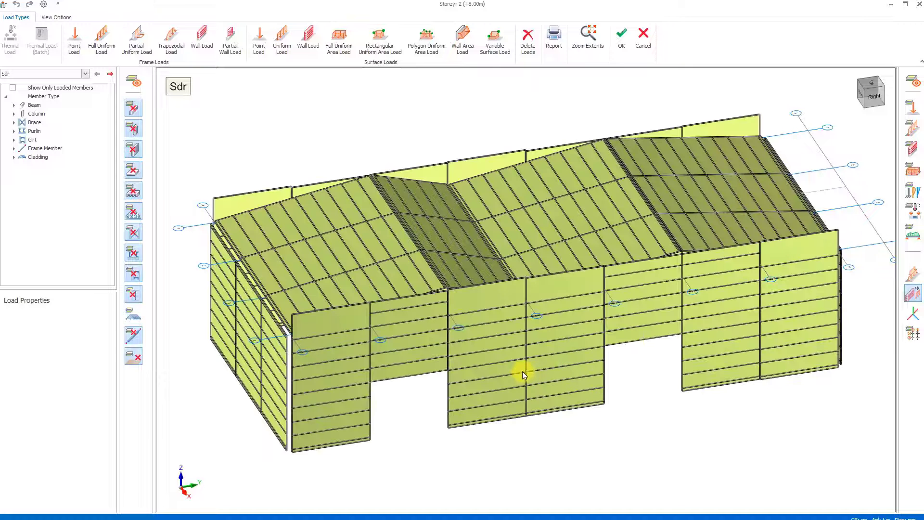
# From Top view, window-select the roof cladding panels and show only the selection
pyautogui.scroll(-3, 514, 370)
pyautogui.moveTo(693, 325); pyautogui.dragTo(535, 380, button='middle')
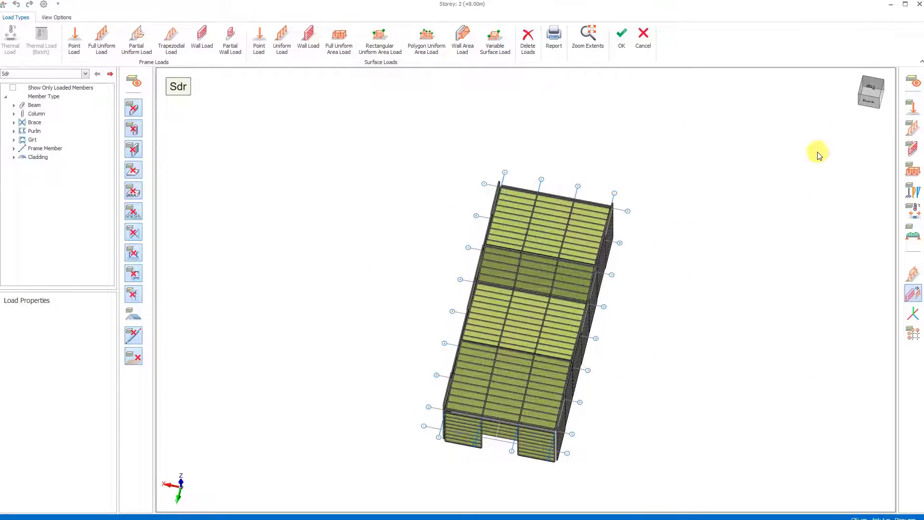
pyautogui.click(877, 85)
pyautogui.moveTo(562, 419); pyautogui.dragTo(481, 170)
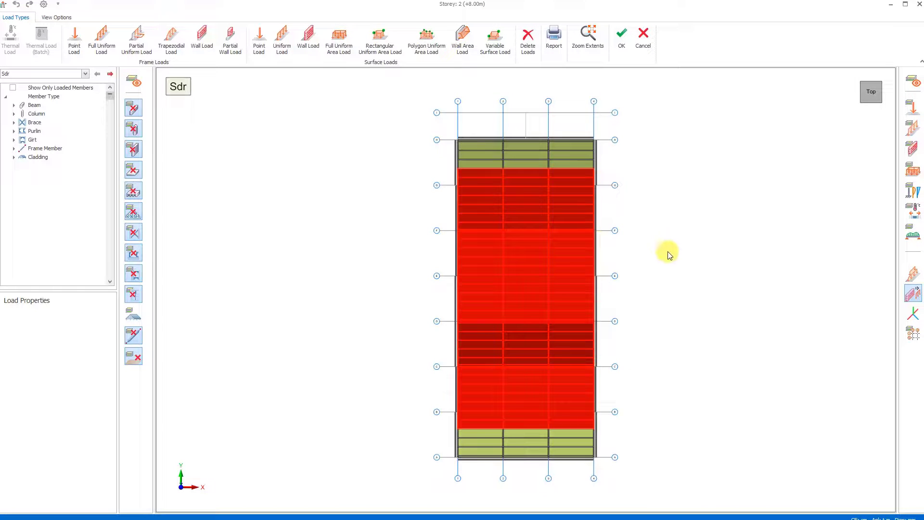
pyautogui.rightClick(631, 251)
pyautogui.click(652, 268)
pyautogui.moveTo(394, 341); pyautogui.dragTo(601, 202, button='middle')
pyautogui.scroll(4, 548, 308)
pyautogui.moveTo(564, 310); pyautogui.dragTo(586, 285, button='middle')
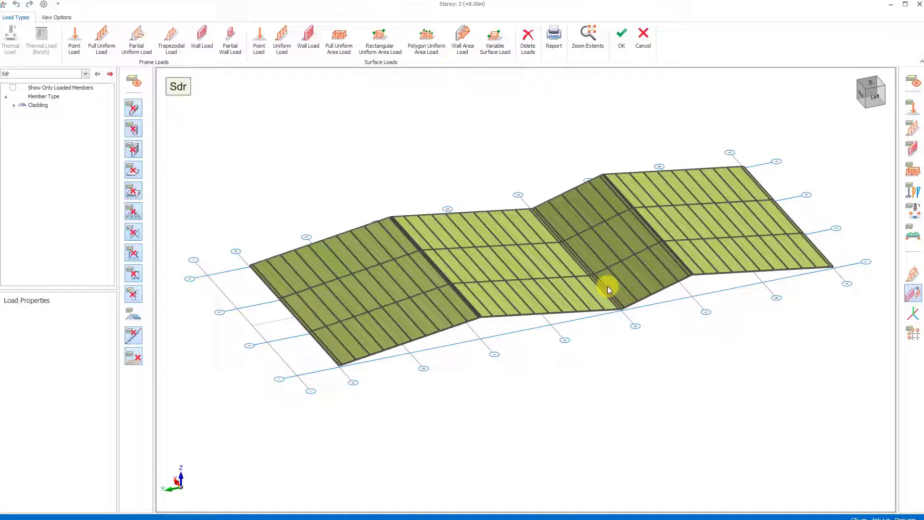
# Switch the load case to S and check the 0.088 t/m2 Normal Undrifted load in the report
pyautogui.press('BackSpace')
pyautogui.press('BackSpace')
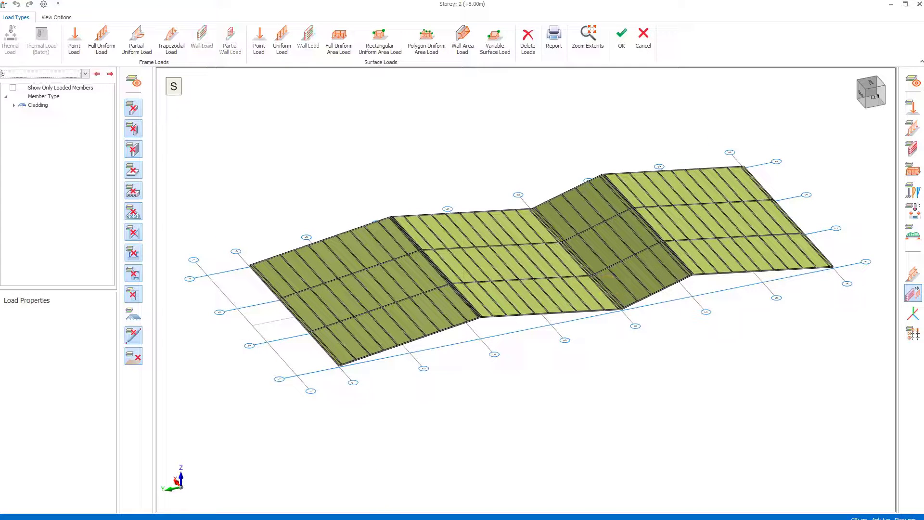
pyautogui.doubleClick(464, 11)
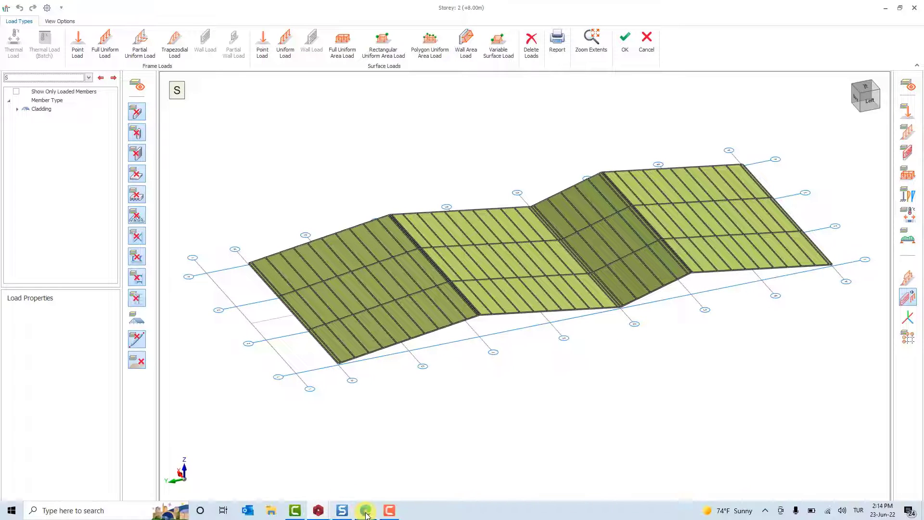
pyautogui.click(366, 511)
pyautogui.scroll(-1, 444, 258)
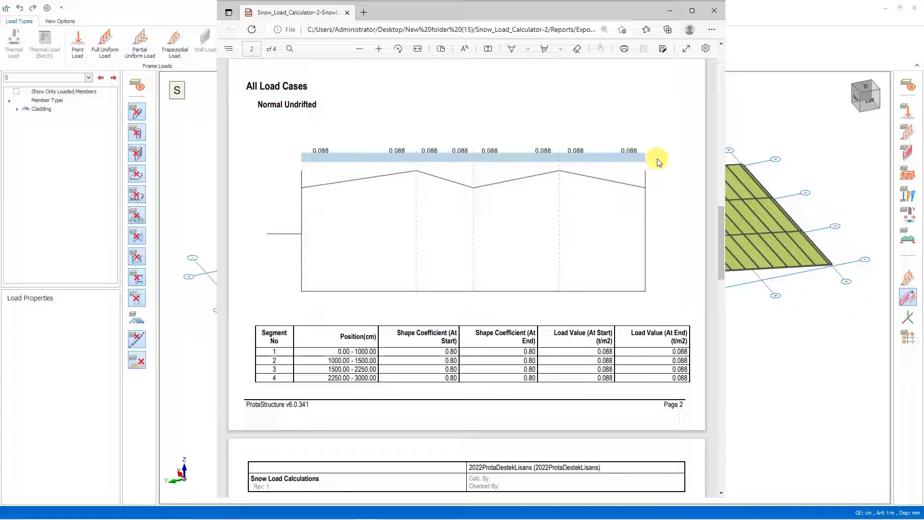
pyautogui.click(672, 15)
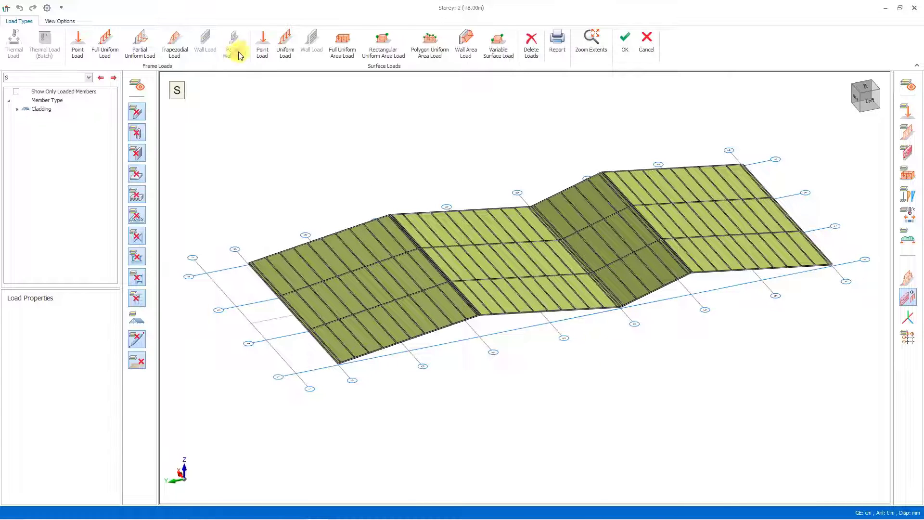
# Assign a 0.088 t/m2 full uniform area load to all roof cladding panels under load case S
pyautogui.click(347, 46)
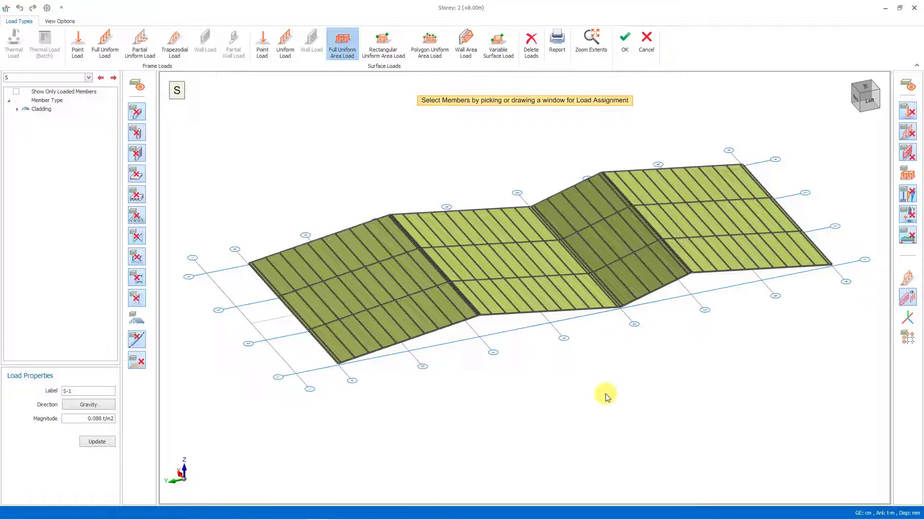
pyautogui.moveTo(853, 449); pyautogui.dragTo(213, 105)
pyautogui.scroll(5, 429, 326)
pyautogui.scroll(3, 429, 325)
pyautogui.scroll(-2, 410, 320)
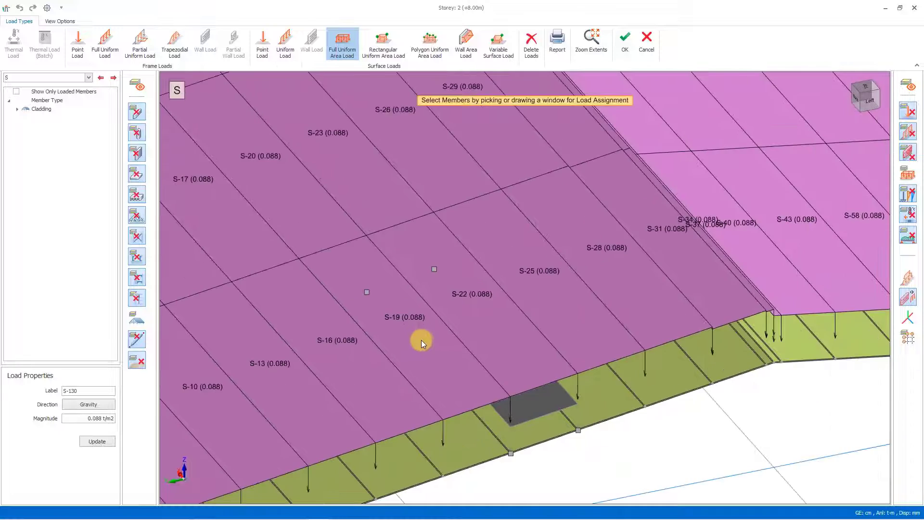
pyautogui.scroll(-5, 426, 351)
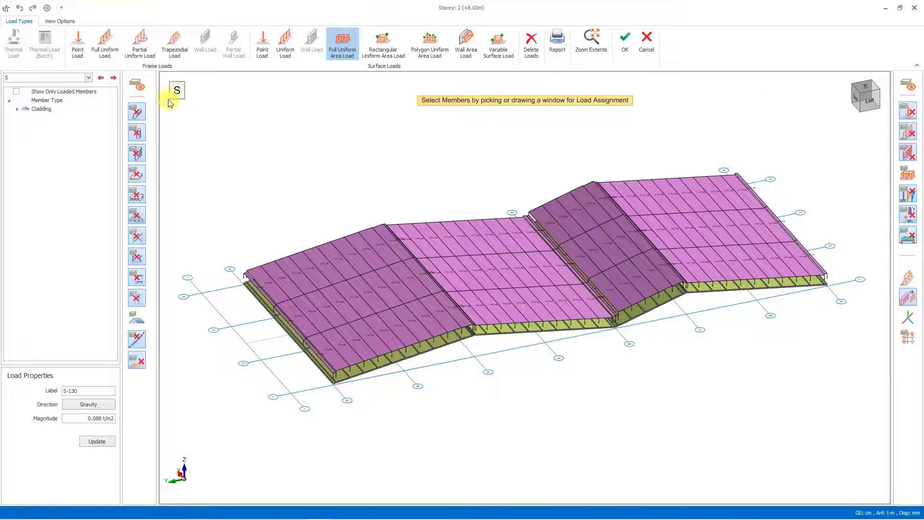
pyautogui.click(89, 78)
pyautogui.click(36, 91)
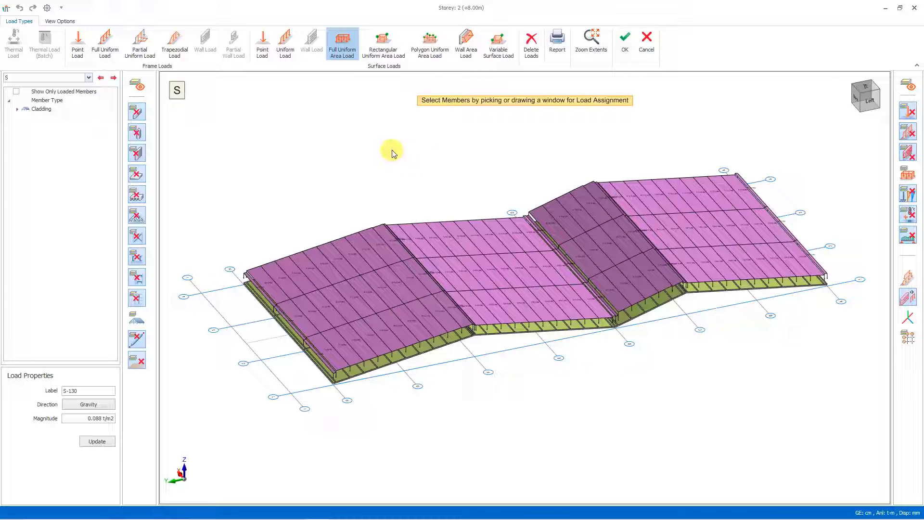
# Switch the load case to Sdr and review the report's Normal Drifted profile peaking at 0.300 t/m2
pyautogui.click(88, 77)
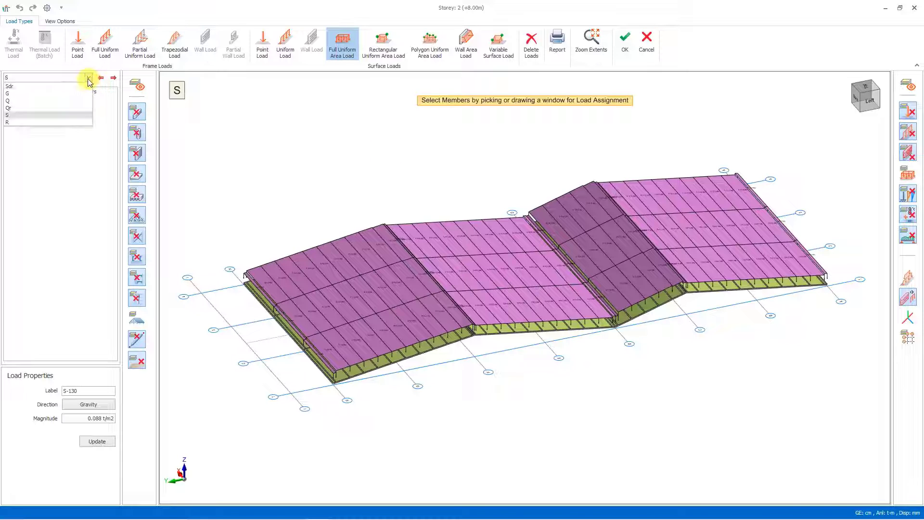
pyautogui.click(35, 87)
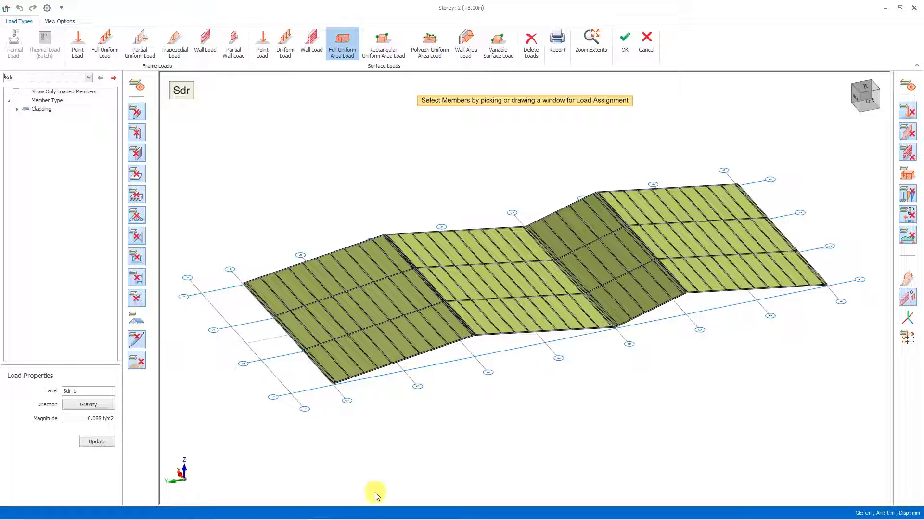
pyautogui.click(366, 510)
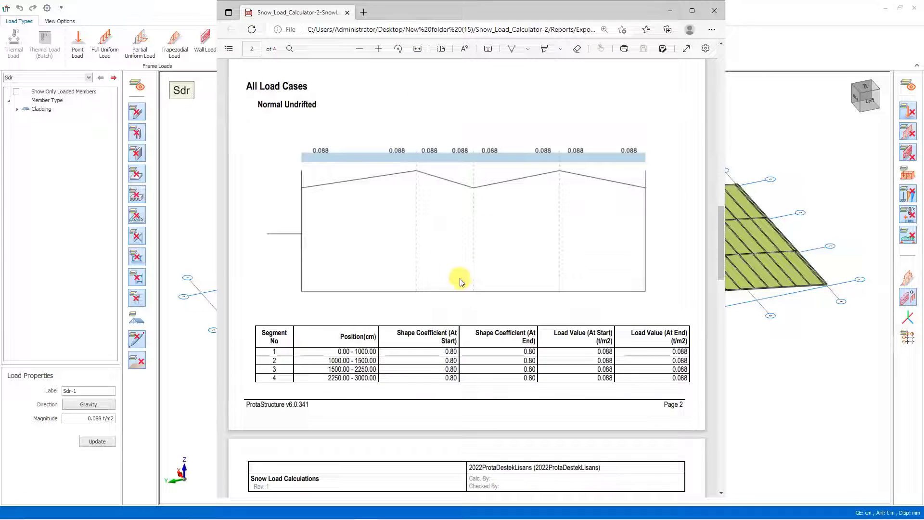
pyautogui.scroll(-5, 448, 264)
pyautogui.scroll(-3, 471, 294)
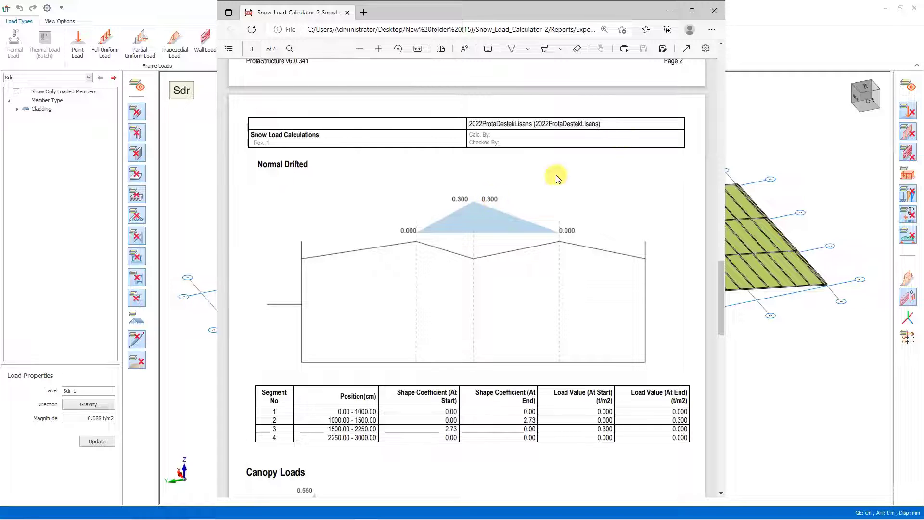
# Return to ProtaStructure and orbit the roof to a near-front elevation
pyautogui.click(670, 10)
pyautogui.moveTo(491, 377); pyautogui.dragTo(466, 344, button='middle')
pyautogui.scroll(5, 568, 304)
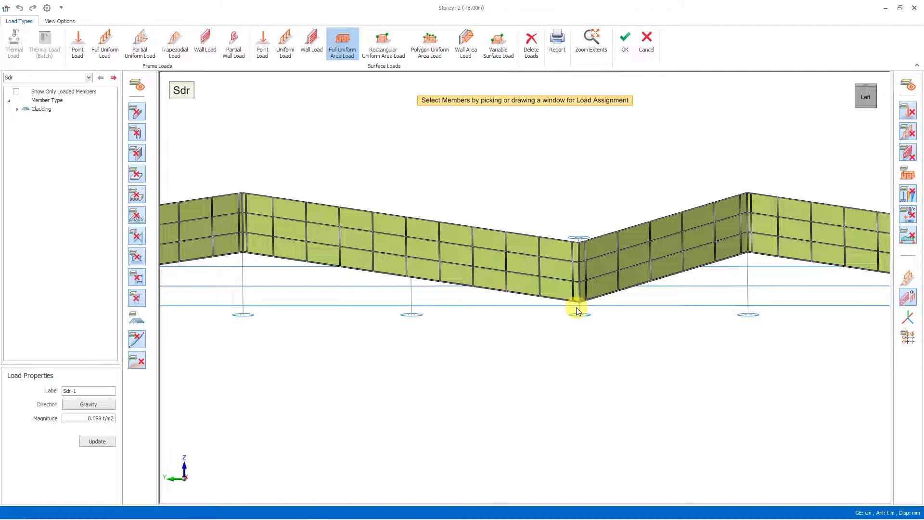
# Apply full uniform area loads of 0.3 t/m2 beside the step and 0.2 t/m2 on the adjacent bands
pyautogui.click(343, 43)
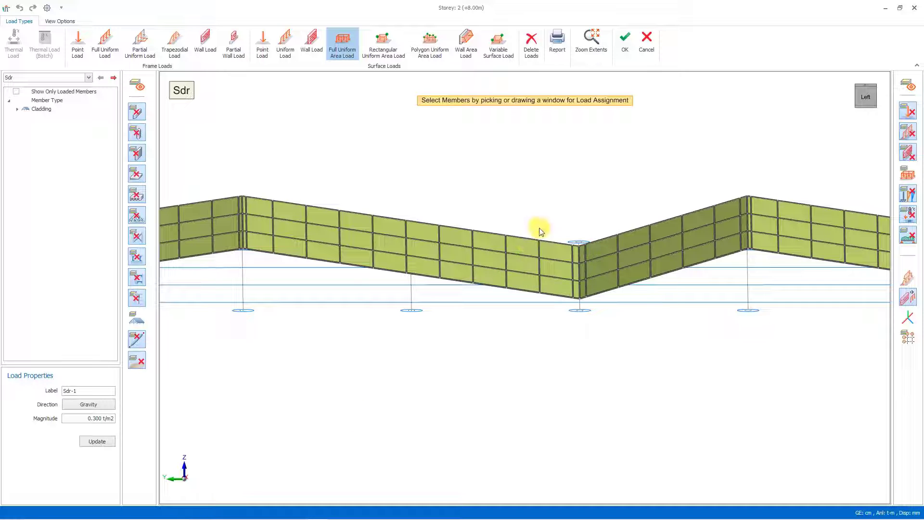
pyautogui.scroll(1, 566, 279)
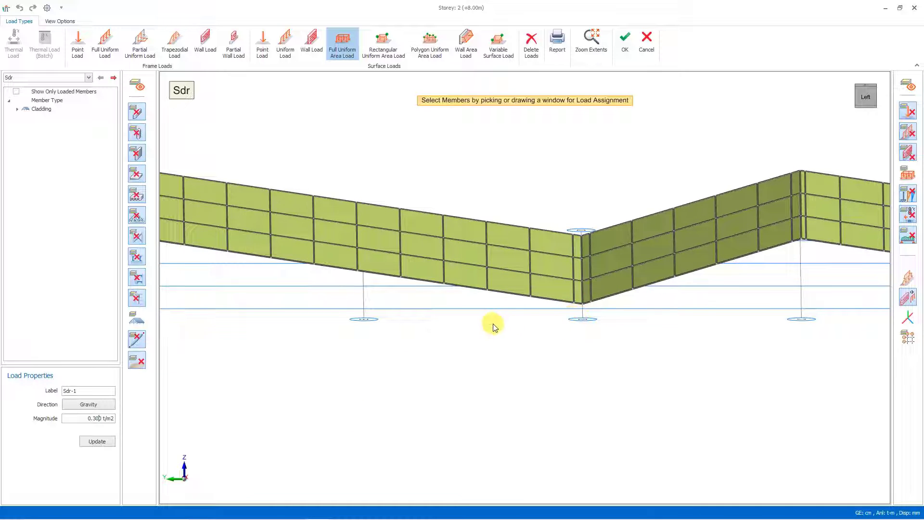
pyautogui.moveTo(491, 324); pyautogui.dragTo(578, 345, button='middle')
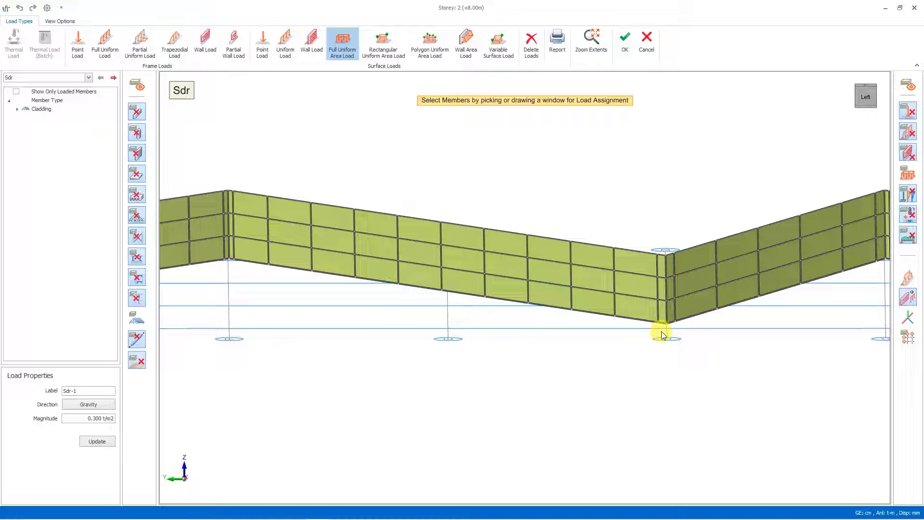
pyautogui.moveTo(662, 330); pyautogui.dragTo(510, 212)
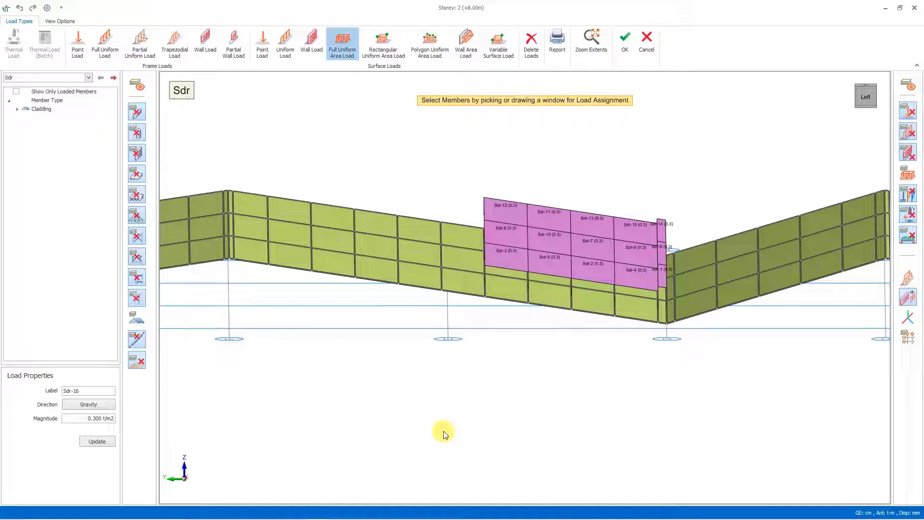
pyautogui.scroll(-3, 439, 431)
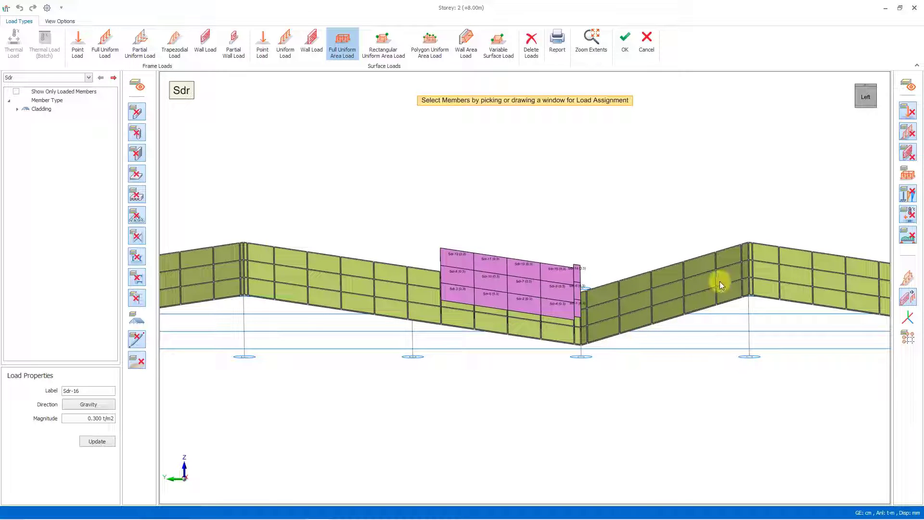
pyautogui.scroll(1, 632, 334)
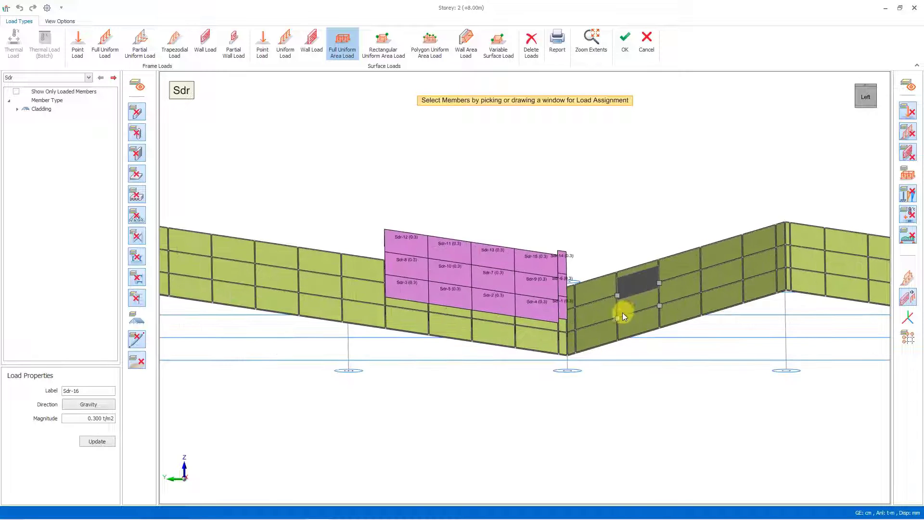
pyautogui.moveTo(636, 364); pyautogui.dragTo(574, 242)
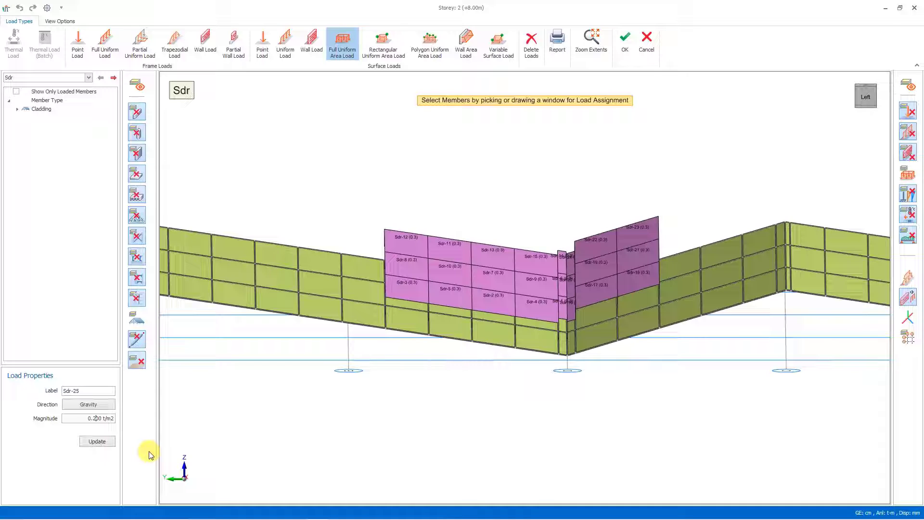
pyautogui.moveTo(356, 344); pyautogui.dragTo(273, 230)
pyautogui.moveTo(691, 351); pyautogui.dragTo(684, 215)
# Load the next bands with 0.1 t/m2 and the outer panels with 0.05 t/m2
pyautogui.click(96, 418)
pyautogui.write('1')
pyautogui.click(114, 437)
pyautogui.moveTo(269, 326); pyautogui.dragTo(221, 201)
pyautogui.moveTo(770, 329); pyautogui.dragTo(722, 254)
pyautogui.click(94, 418)
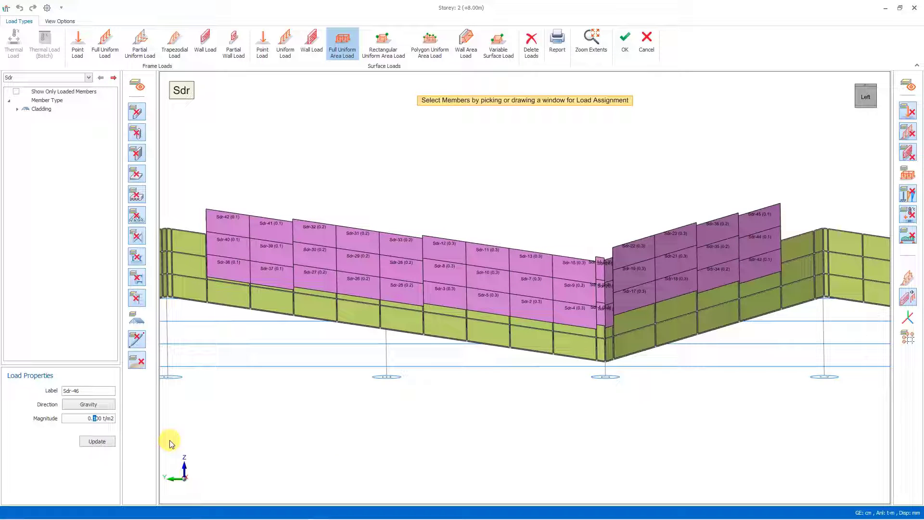
pyautogui.moveTo(189, 325); pyautogui.dragTo(169, 212)
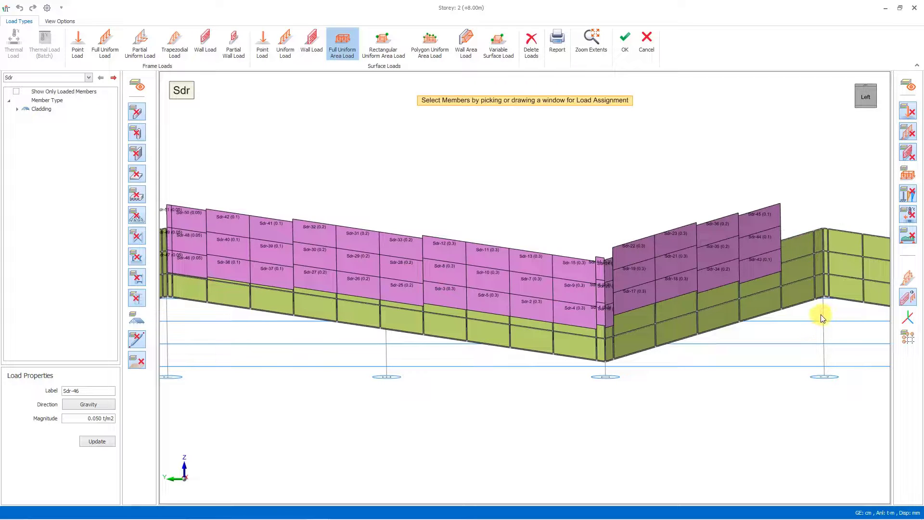
pyautogui.moveTo(796, 257); pyautogui.dragTo(791, 305)
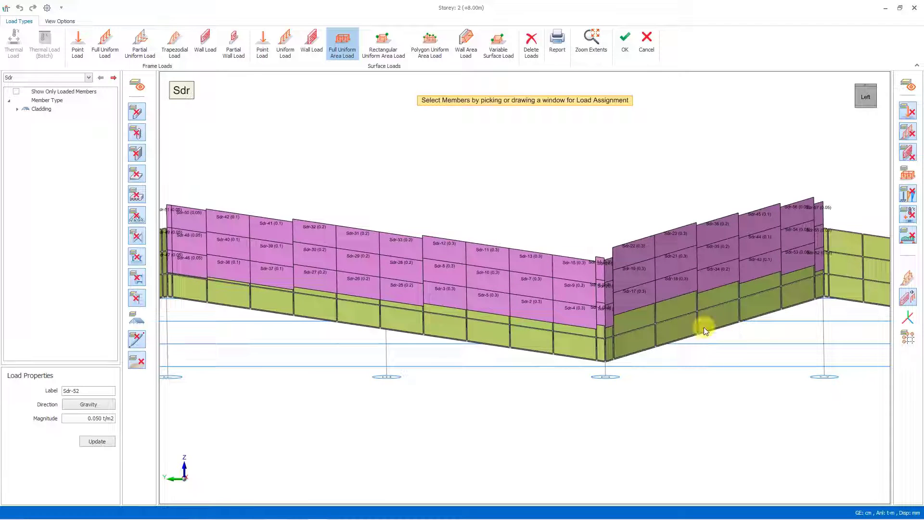
pyautogui.scroll(-3, 693, 328)
pyautogui.moveTo(674, 321); pyautogui.dragTo(540, 330, button='middle')
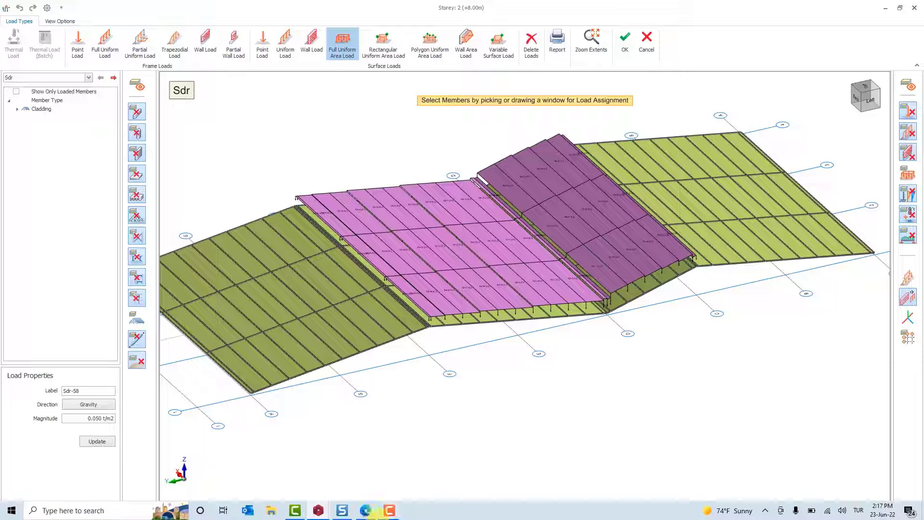
pyautogui.click(365, 510)
pyautogui.scroll(-15, 507, 326)
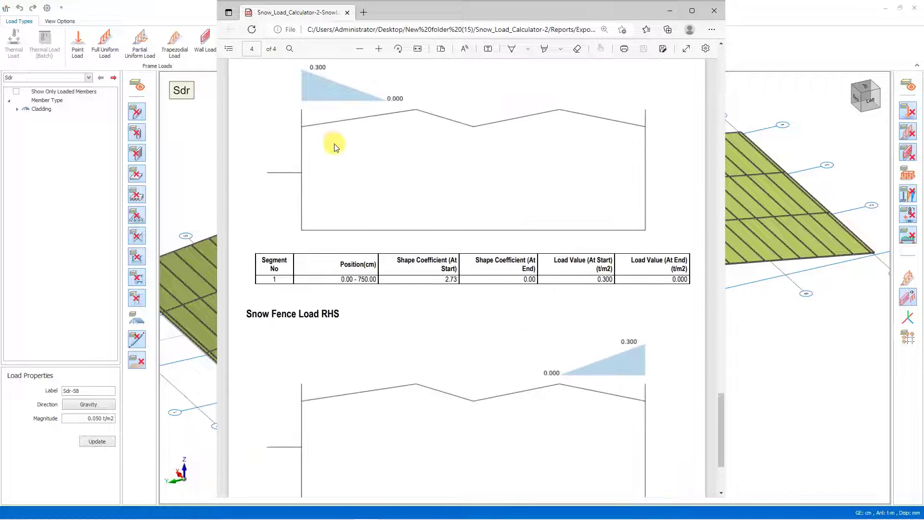
pyautogui.scroll(3, 330, 149)
pyautogui.scroll(-3, 617, 440)
pyautogui.scroll(5, 322, 120)
pyautogui.scroll(-7, 652, 310)
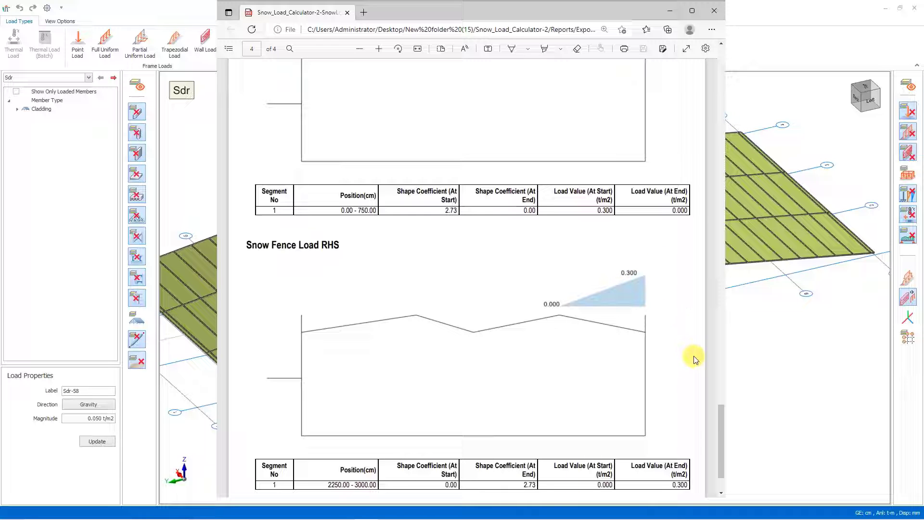
pyautogui.click(669, 10)
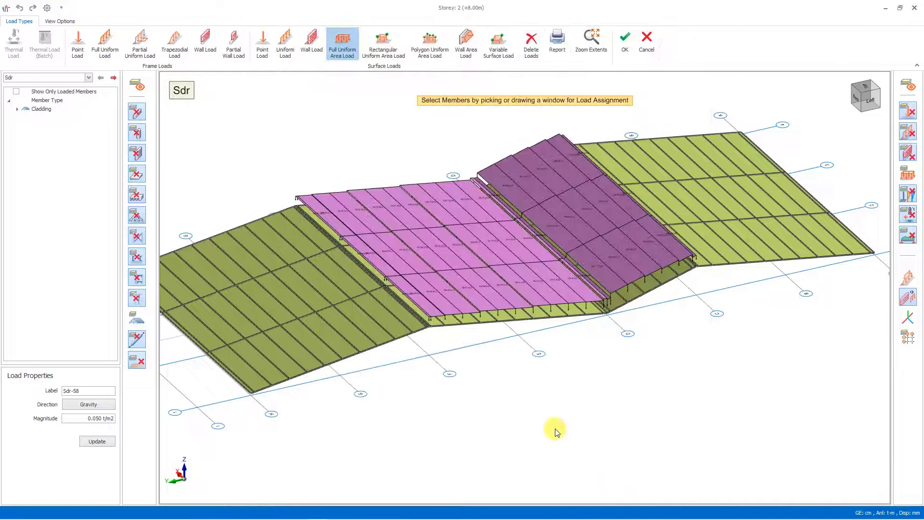
pyautogui.moveTo(629, 413); pyautogui.dragTo(622, 424, button='middle')
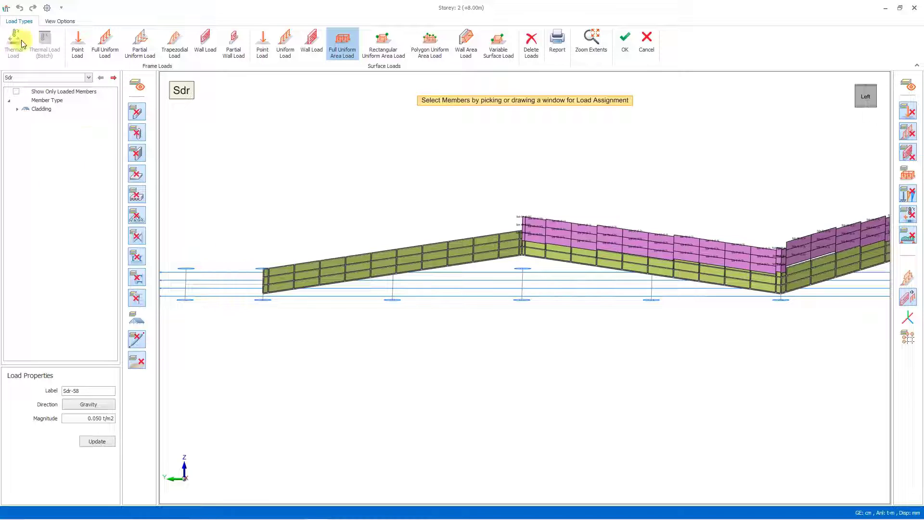
pyautogui.doubleClick(90, 418)
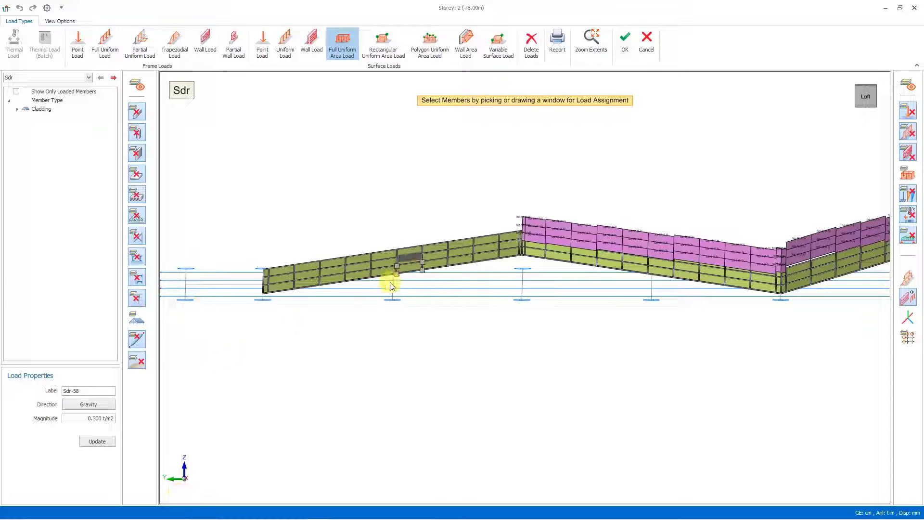
# Load the end panels at both roof ends with 0.3 t/m2 and the next bands with 0.2 t/m2
pyautogui.moveTo(339, 310); pyautogui.dragTo(266, 274)
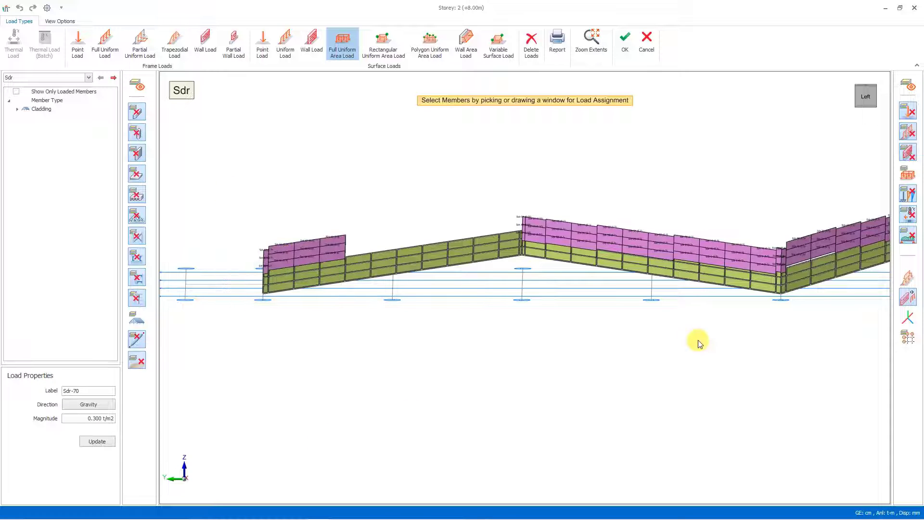
pyautogui.moveTo(690, 345); pyautogui.dragTo(394, 331, button='middle')
pyautogui.moveTo(755, 311); pyautogui.dragTo(636, 190)
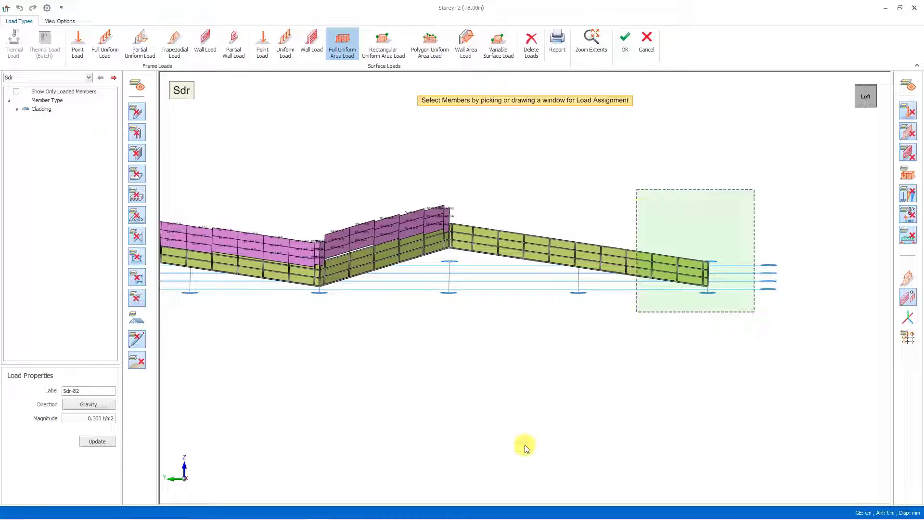
pyautogui.click(97, 419)
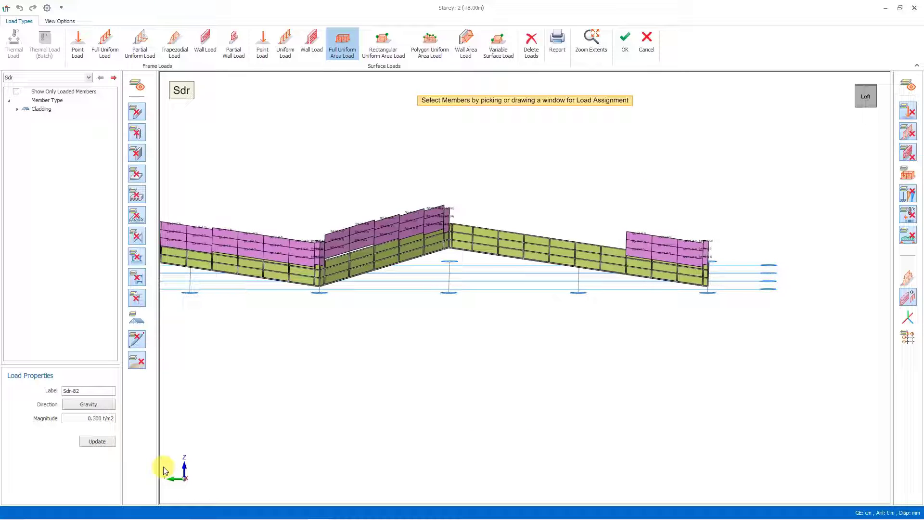
pyautogui.moveTo(613, 290); pyautogui.dragTo(561, 217)
pyautogui.moveTo(516, 374); pyautogui.dragTo(838, 363, button='middle')
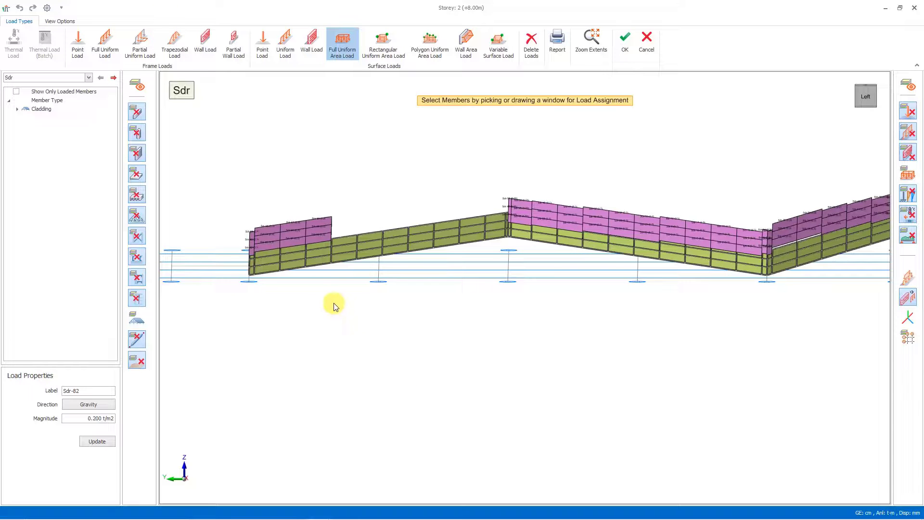
pyautogui.moveTo(409, 279); pyautogui.dragTo(346, 205)
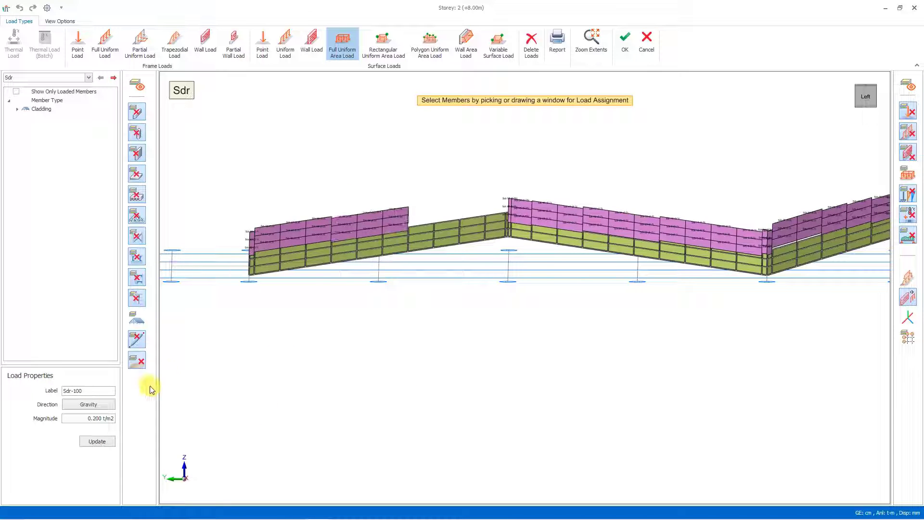
# Load the following end bands with 0.1 t/m2 and the last bands with 0.05 t/m2
pyautogui.click(94, 417)
pyautogui.moveTo(467, 255); pyautogui.dragTo(425, 199)
pyautogui.moveTo(821, 292); pyautogui.dragTo(600, 291, button='middle')
pyautogui.moveTo(580, 281); pyautogui.dragTo(538, 208)
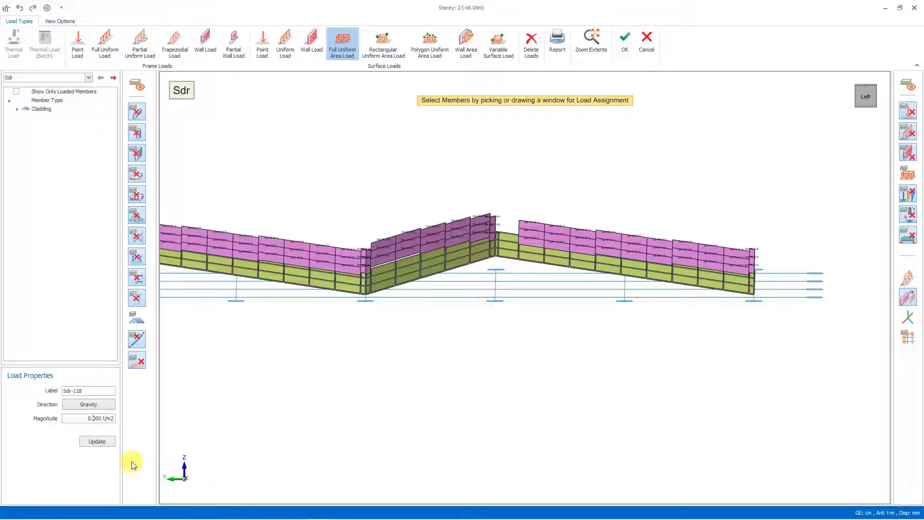
pyautogui.scroll(5, 538, 307)
pyautogui.moveTo(514, 292); pyautogui.dragTo(461, 161)
pyautogui.scroll(-5, 499, 276)
pyautogui.moveTo(779, 312); pyautogui.dragTo(464, 323, button='middle')
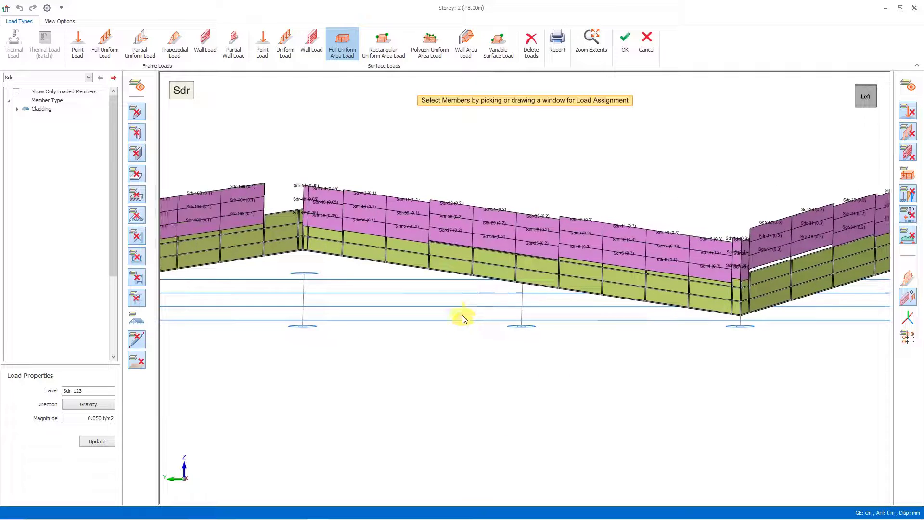
pyautogui.scroll(5, 371, 250)
pyautogui.moveTo(383, 288); pyautogui.dragTo(346, 163)
# Check the whole loaded roof and close the load editor with OK
pyautogui.scroll(-5, 405, 248)
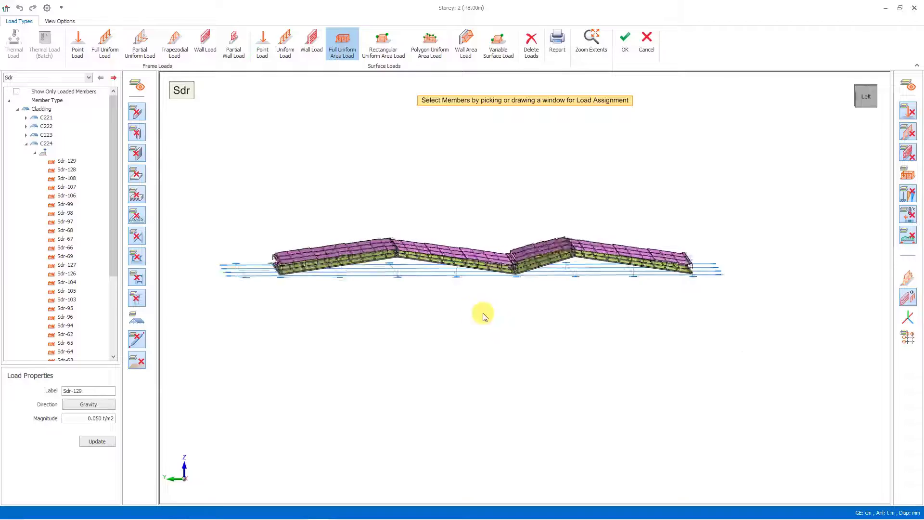
pyautogui.moveTo(475, 314); pyautogui.dragTo(520, 343, button='middle')
pyautogui.click(624, 41)
pyautogui.moveTo(643, 103); pyautogui.dragTo(665, 354, button='middle')
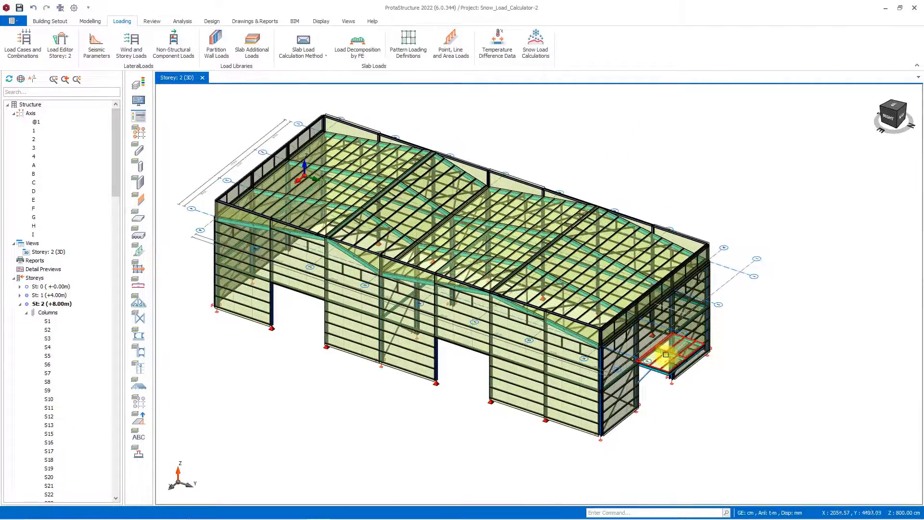
# Zoom to the canopy and open Edit Loads for cladding C101
pyautogui.scroll(4, 663, 369)
pyautogui.scroll(6, 662, 369)
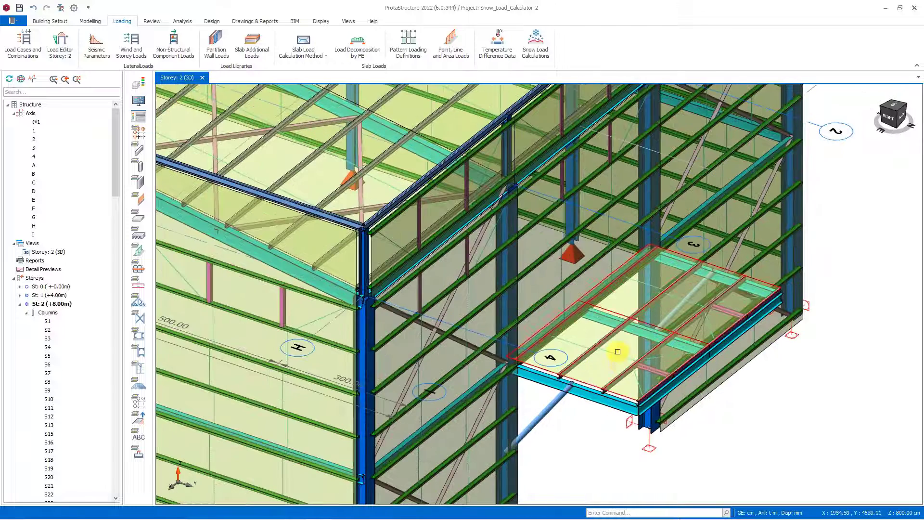
pyautogui.click(617, 350)
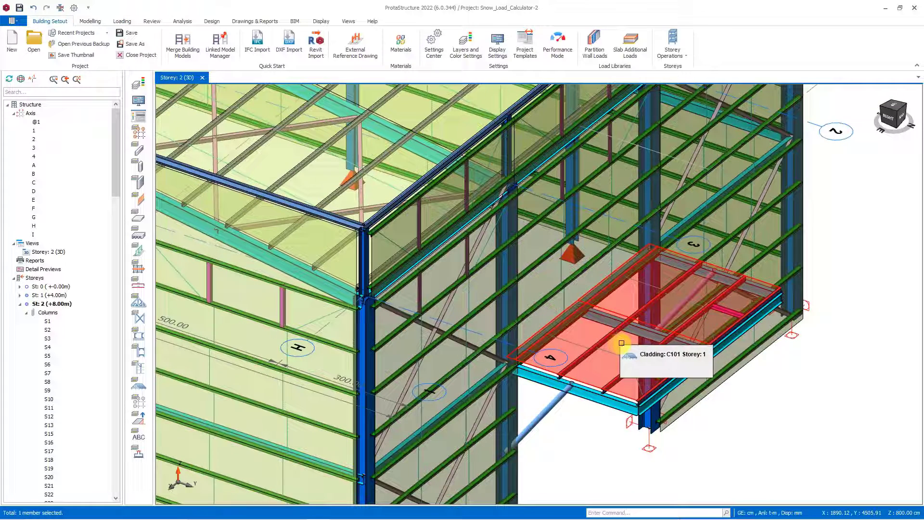
pyautogui.rightClick(629, 343)
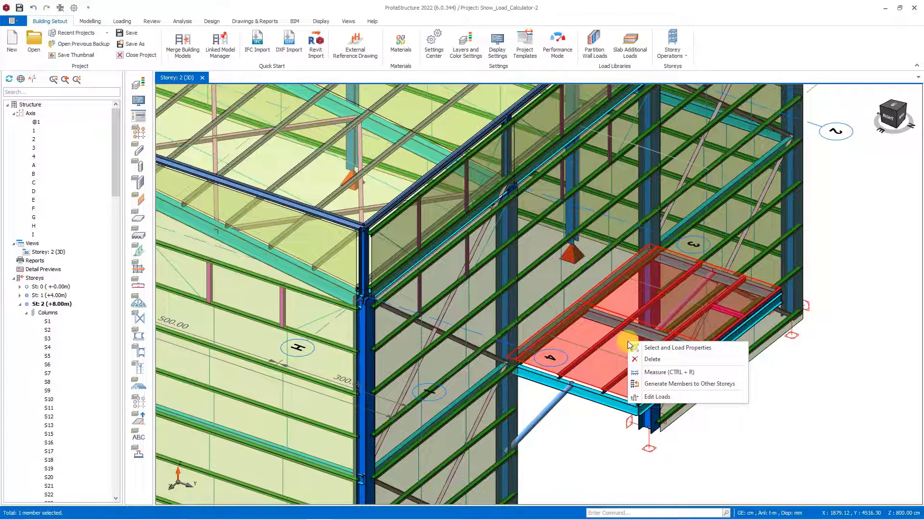
pyautogui.click(662, 397)
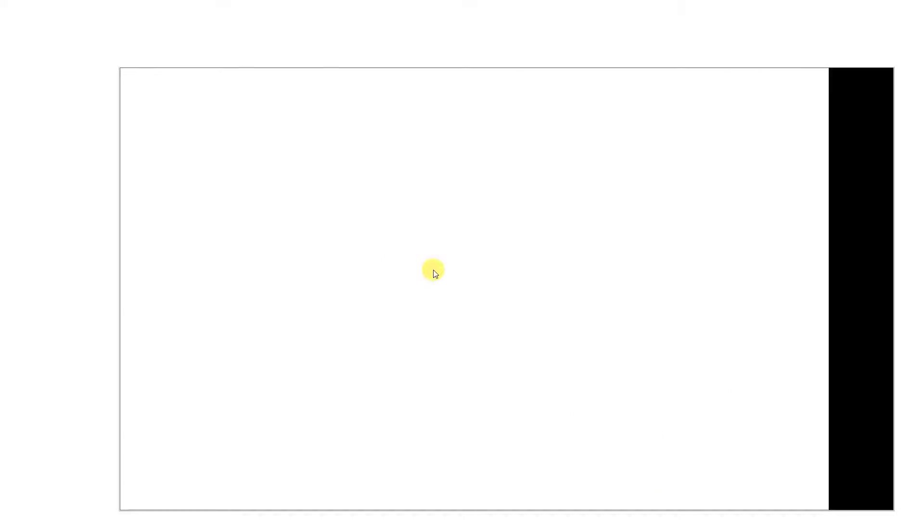
# Check the report's Canopy Loads drift of 0–0.550 t/m2 over −300–0 cm
pyautogui.scroll(6, 651, 244)
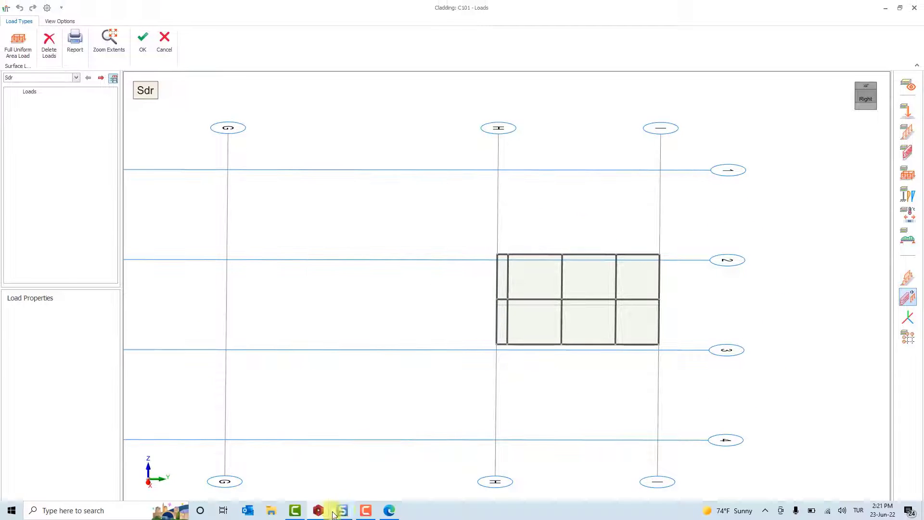
pyautogui.click(384, 511)
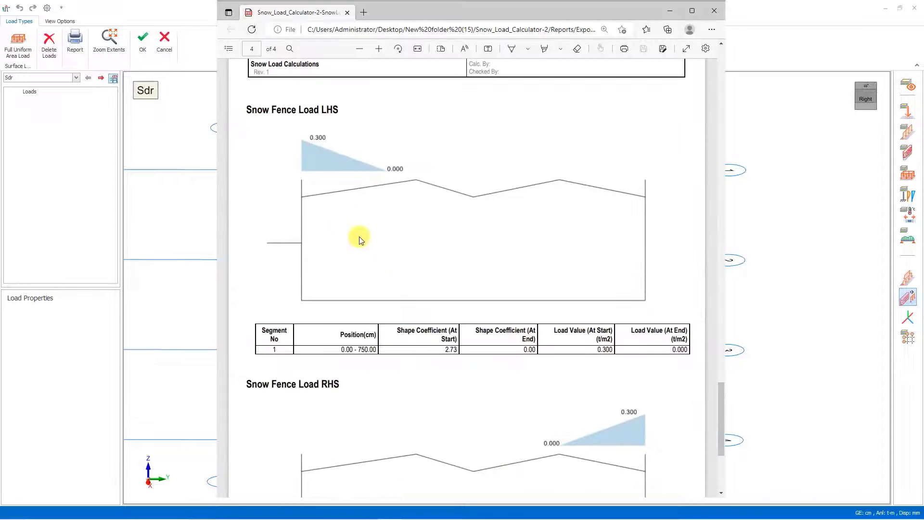
pyautogui.scroll(10, 359, 239)
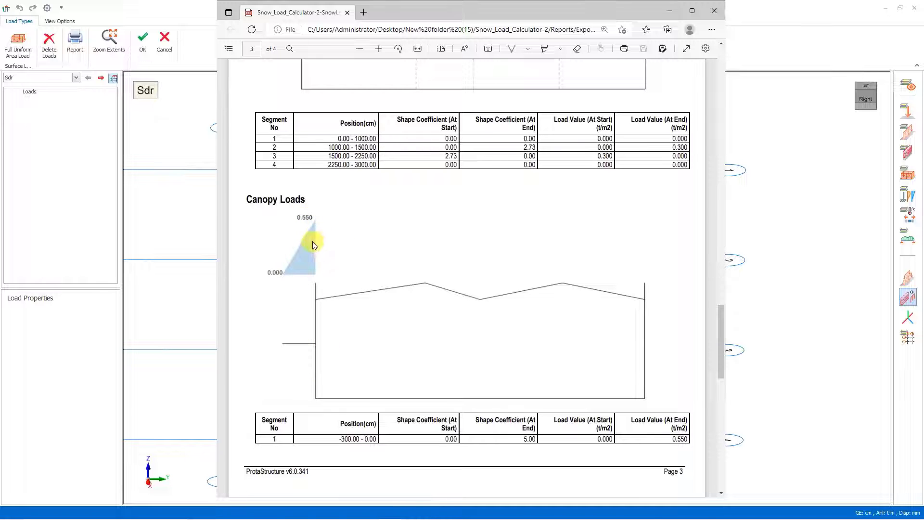
pyautogui.click(674, 14)
# Load canopy C101 panels at 0.55, 0.3 and 0.1 t/m2 along its length and confirm
pyautogui.click(18, 45)
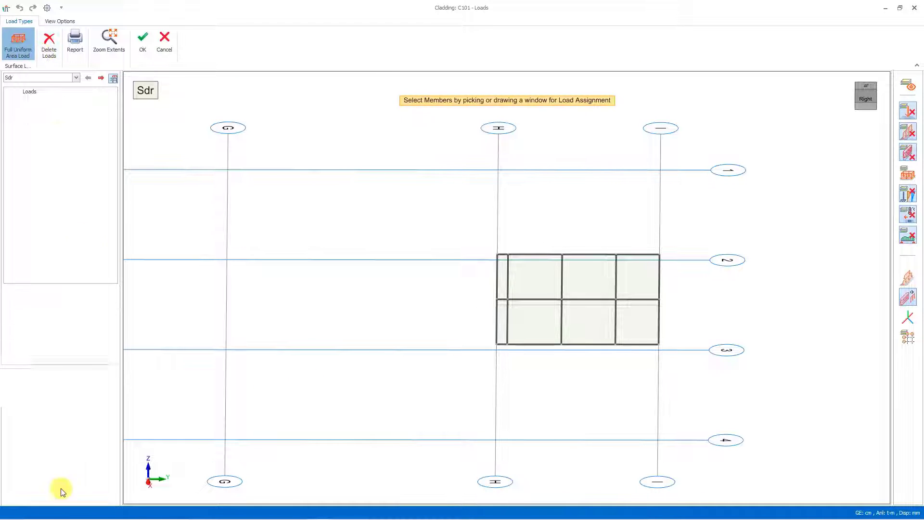
pyautogui.moveTo(89, 418); pyautogui.dragTo(121, 420)
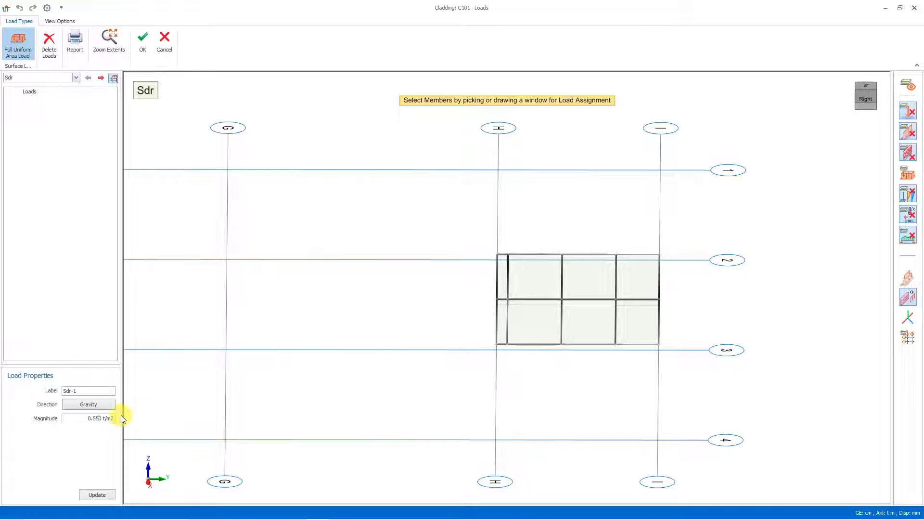
pyautogui.moveTo(546, 362); pyautogui.dragTo(450, 216)
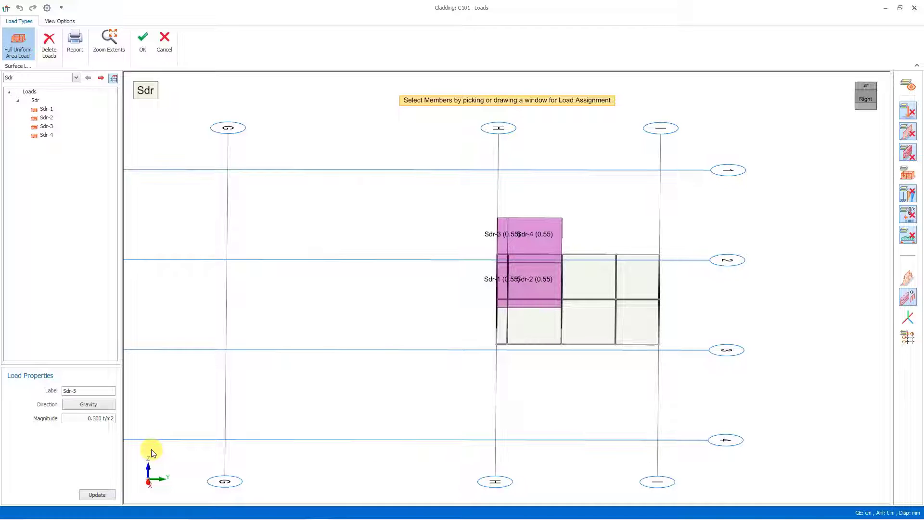
pyautogui.moveTo(596, 357); pyautogui.dragTo(580, 231)
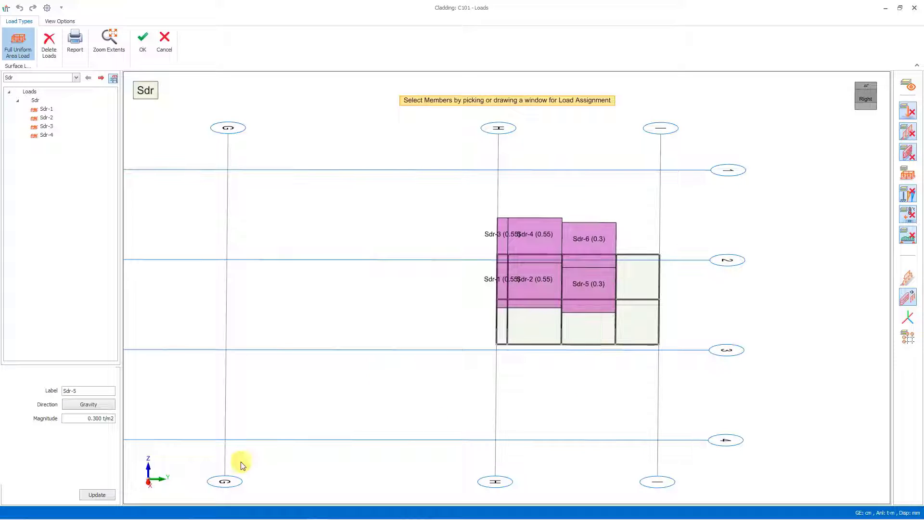
pyautogui.click(95, 420)
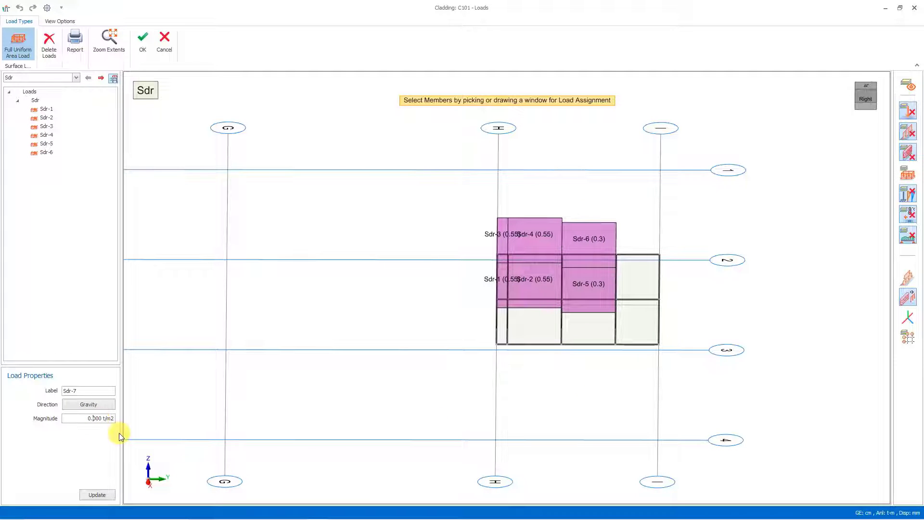
pyautogui.moveTo(650, 357); pyautogui.dragTo(634, 236)
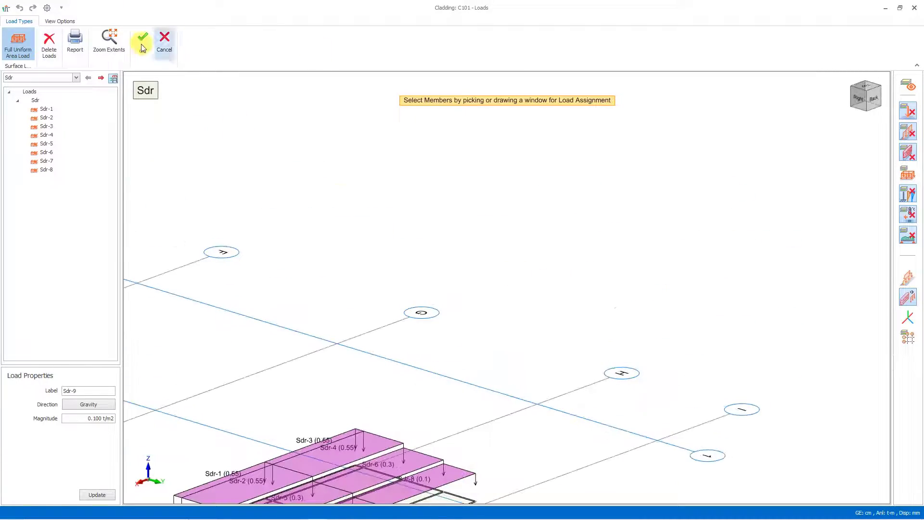
pyautogui.click(143, 41)
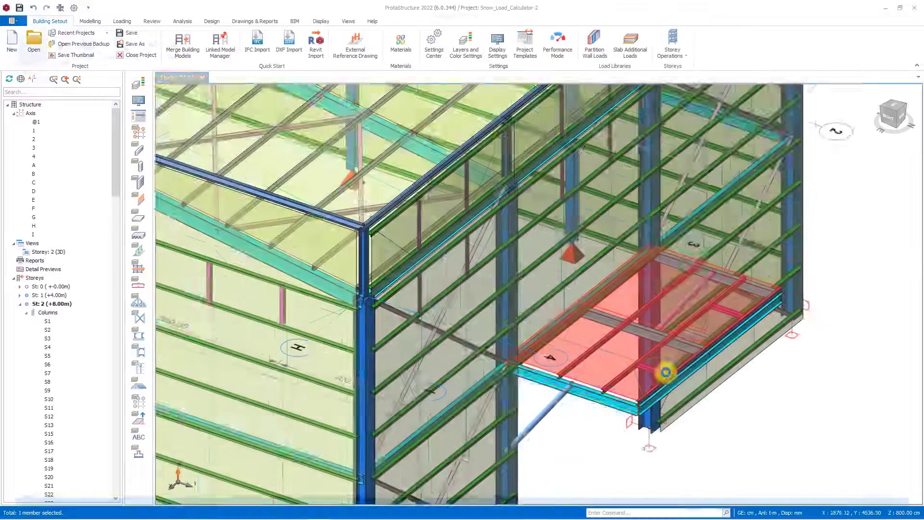
# Reopen the storey 2 load editor on Sdr and orbit to a right-side view of the whole building
pyautogui.scroll(-5, 642, 353)
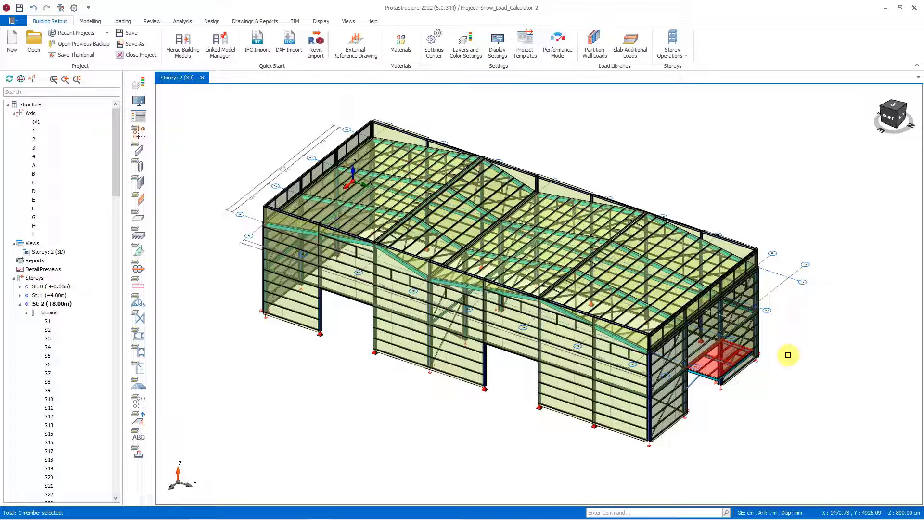
pyautogui.click(122, 21)
pyautogui.click(60, 41)
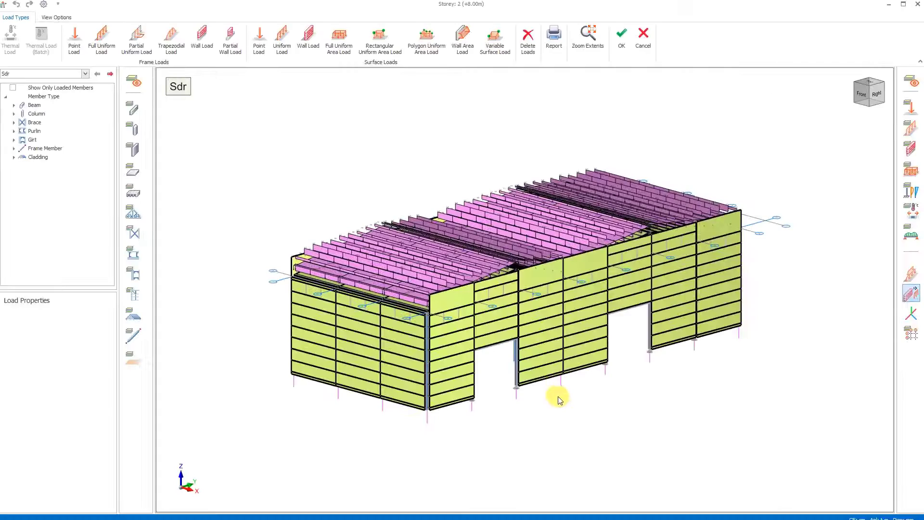
pyautogui.moveTo(648, 360); pyautogui.dragTo(509, 397, button='middle')
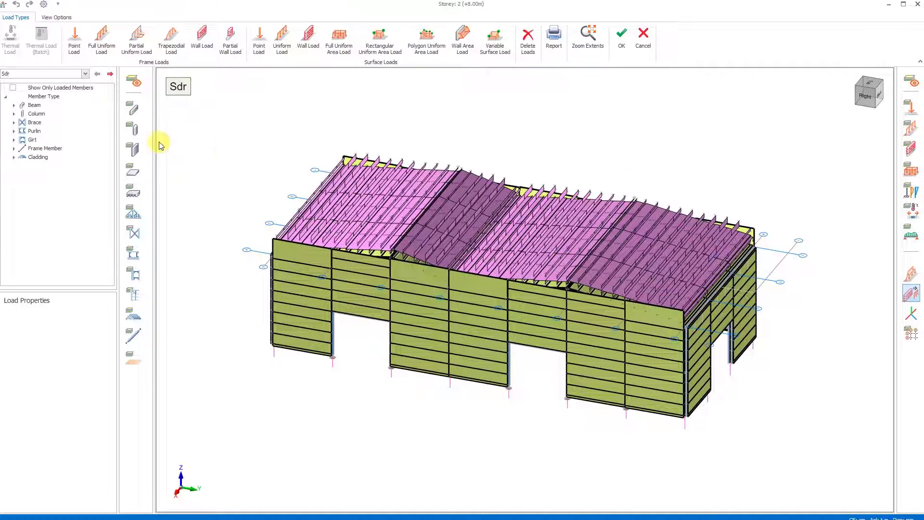
# Hide all members and show only the beams
pyautogui.click(135, 83)
pyautogui.click(133, 108)
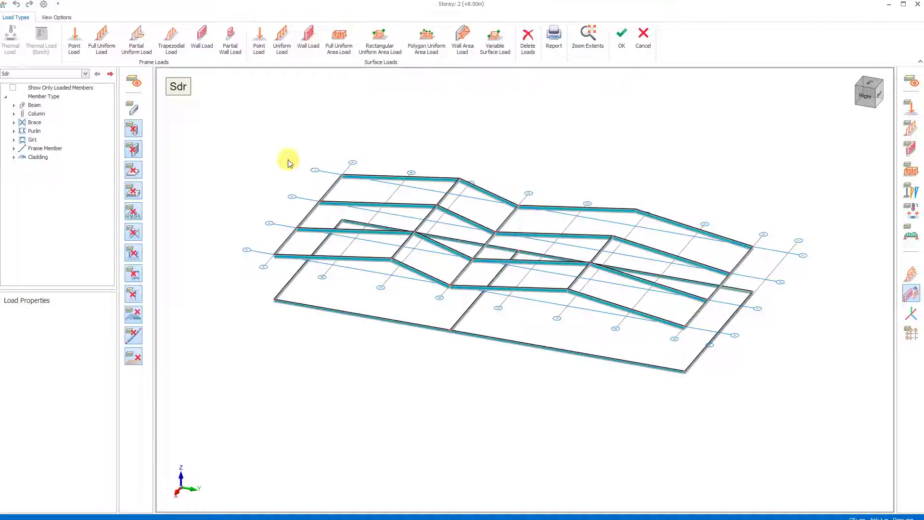
pyautogui.scroll(3, 561, 241)
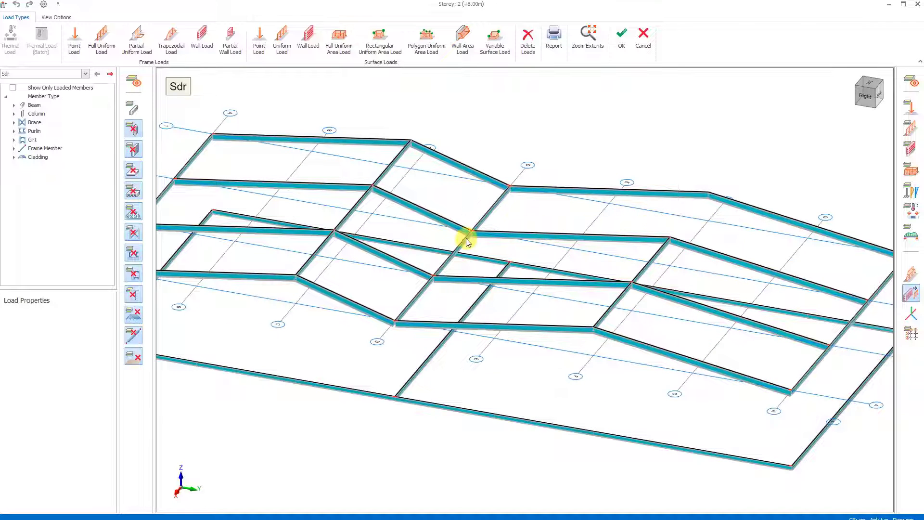
# Place trapezoidal load Sdr-364 on beam K214 and select it, keeping Percent measurement
pyautogui.click(177, 49)
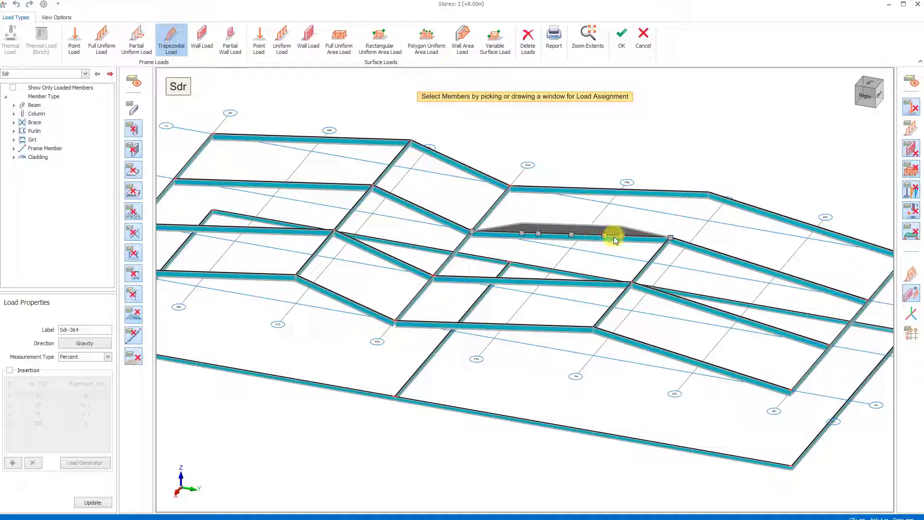
pyautogui.click(592, 235)
pyautogui.scroll(5, 592, 233)
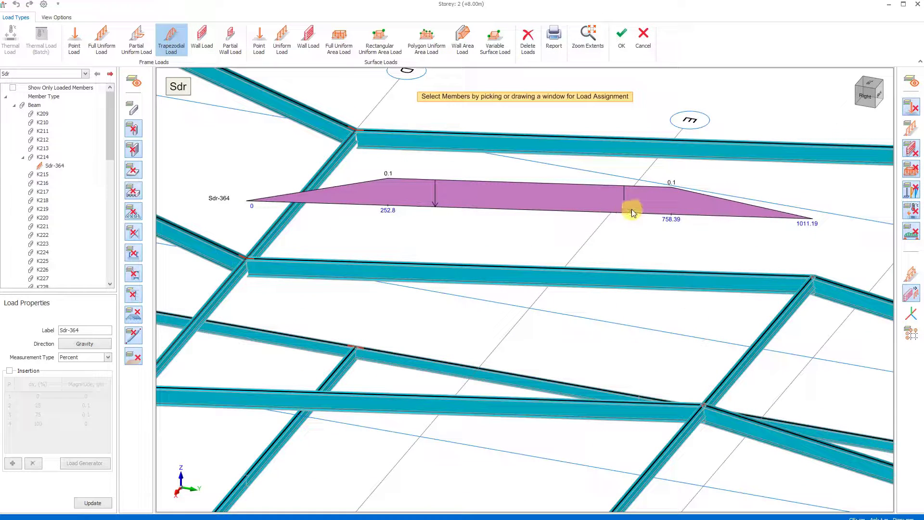
pyautogui.click(635, 216)
pyautogui.click(67, 356)
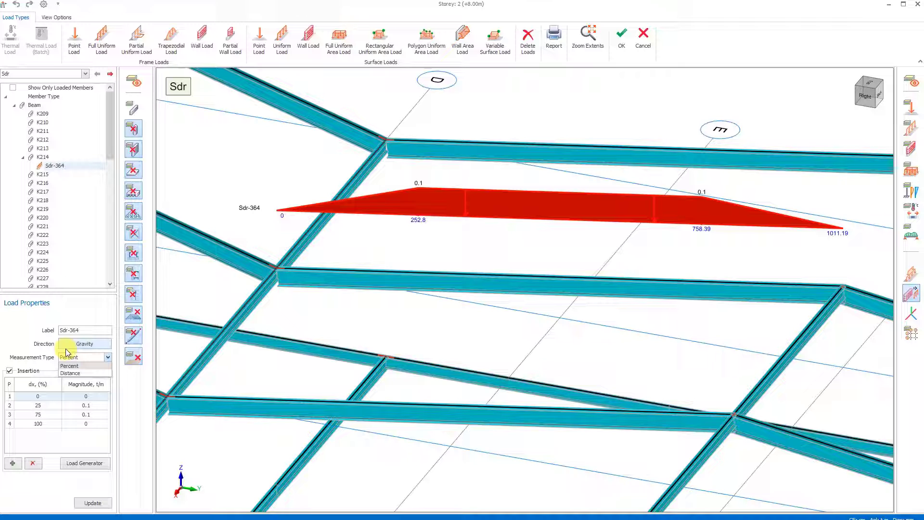
pyautogui.click(462, 272)
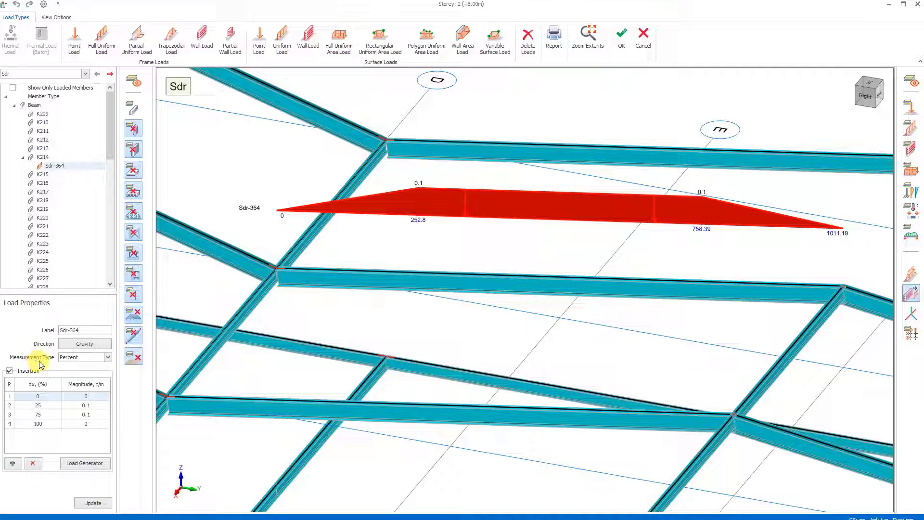
# Edit the Sdr-364 point positions, set point 3's magnitude to 0 and update
pyautogui.click(85, 358)
pyautogui.click(38, 399)
pyautogui.click(38, 405)
pyautogui.click(37, 407)
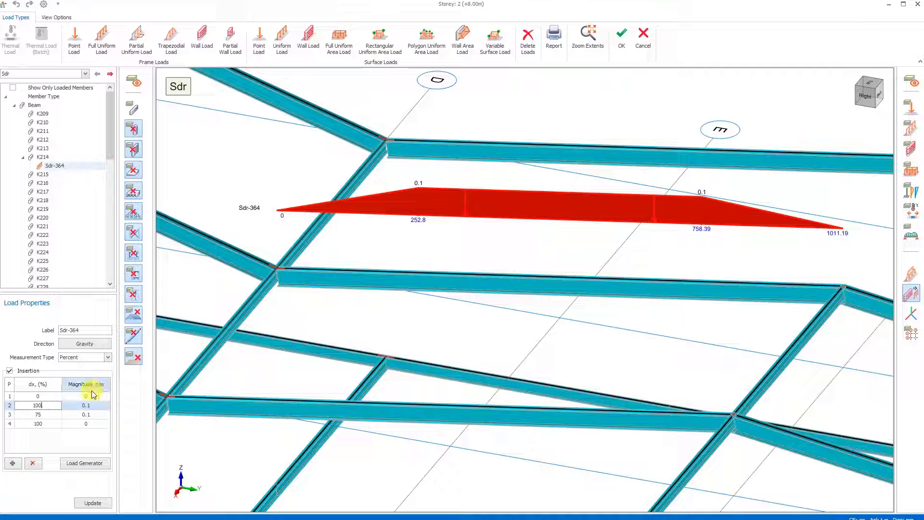
pyautogui.click(92, 414)
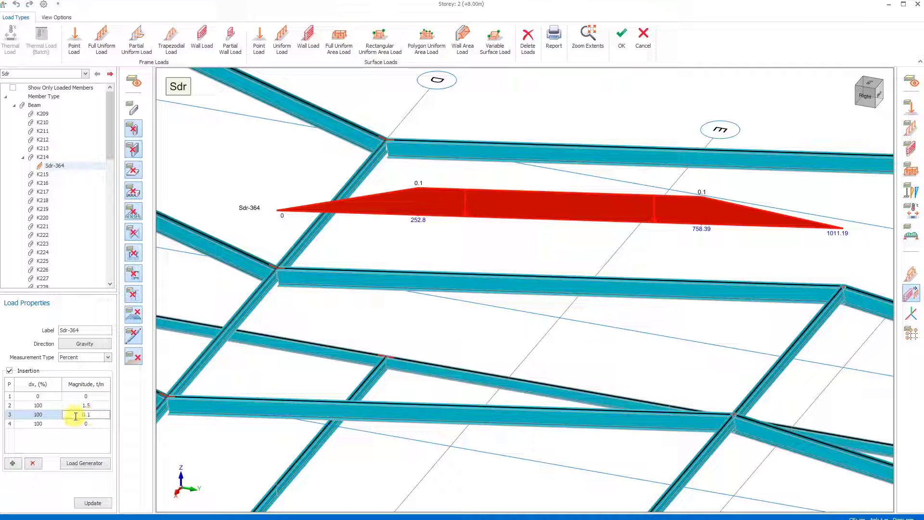
pyautogui.write('0')
pyautogui.click(92, 503)
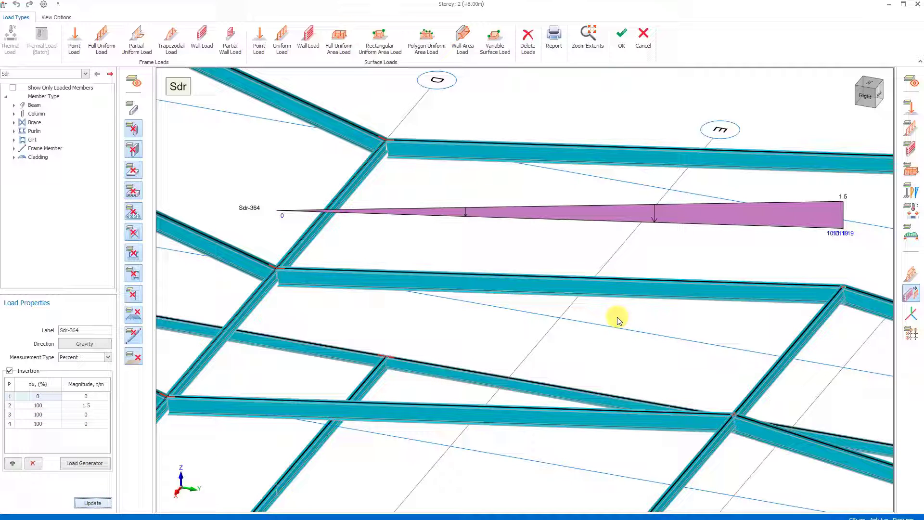
# Reverse the magnitudes so Sdr-364 tapers from 1.5 t/m at the start to 0
pyautogui.scroll(-3, 602, 315)
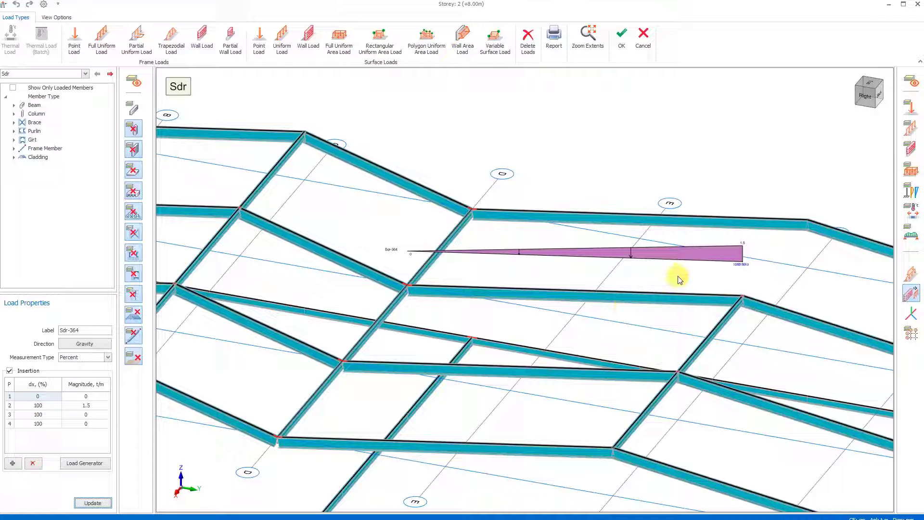
pyautogui.click(92, 406)
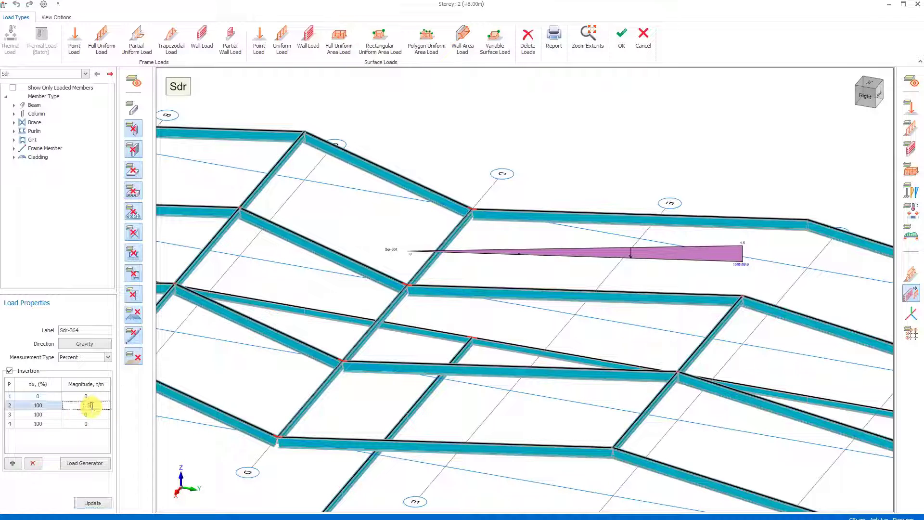
pyautogui.write('0')
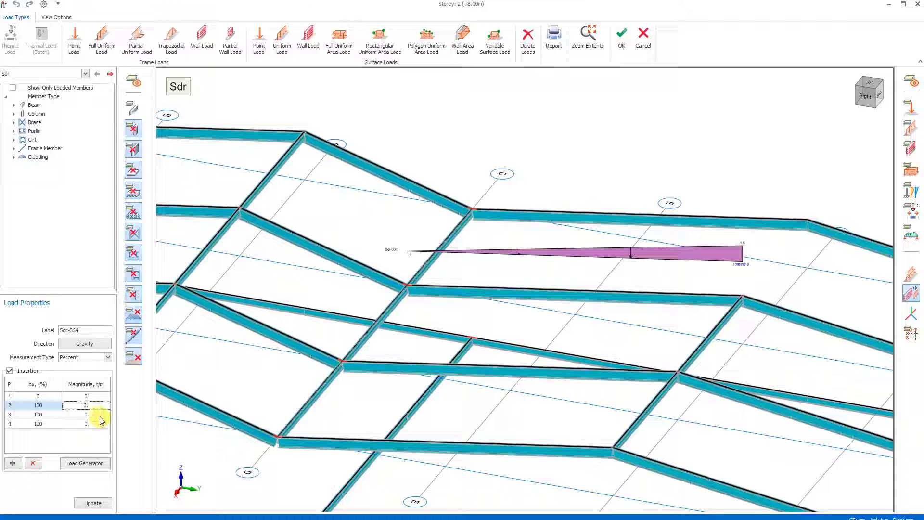
pyautogui.click(72, 397)
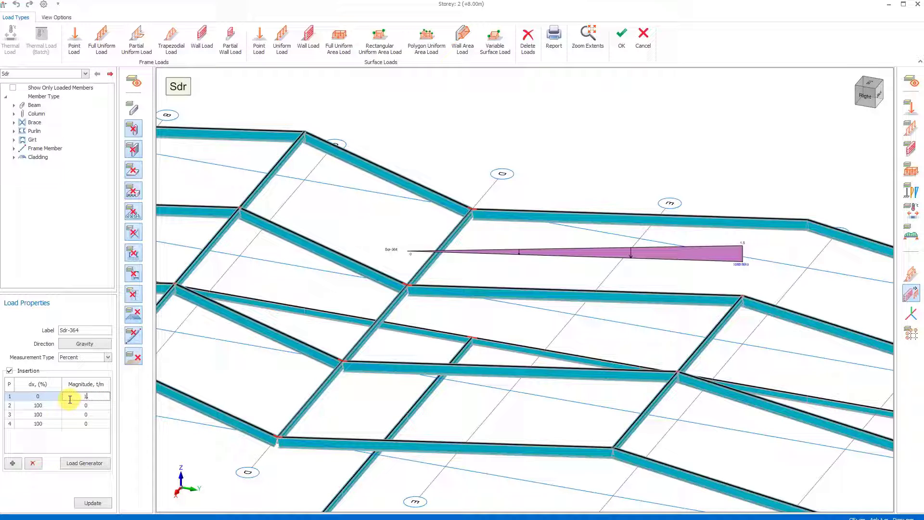
pyautogui.click(93, 503)
# Copy triangular load Sdr-364 from beam K214 onto beams K213, K215 and K216
pyautogui.rightClick(503, 262)
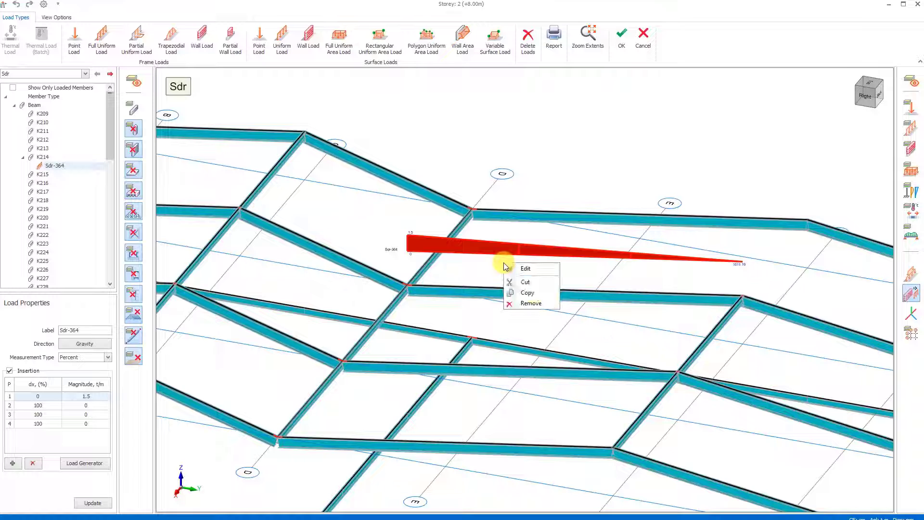
pyautogui.click(529, 293)
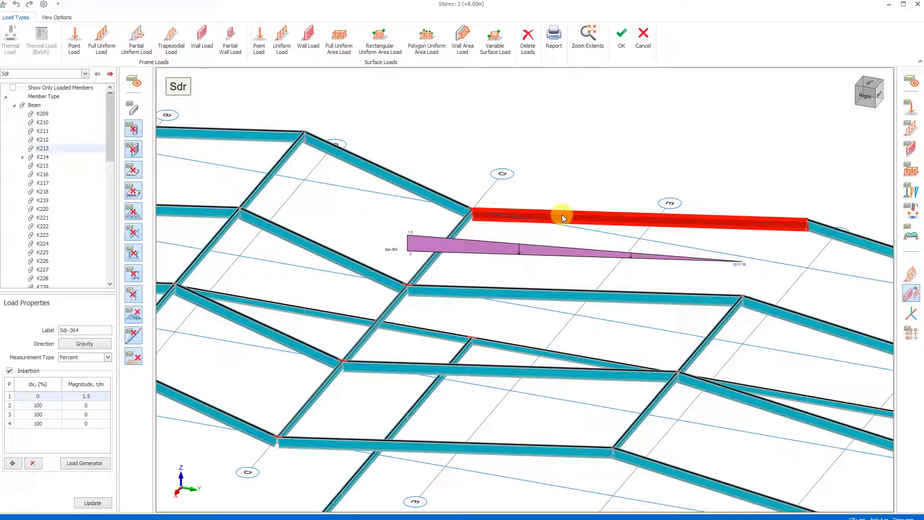
pyautogui.click(520, 373)
pyautogui.click(452, 448)
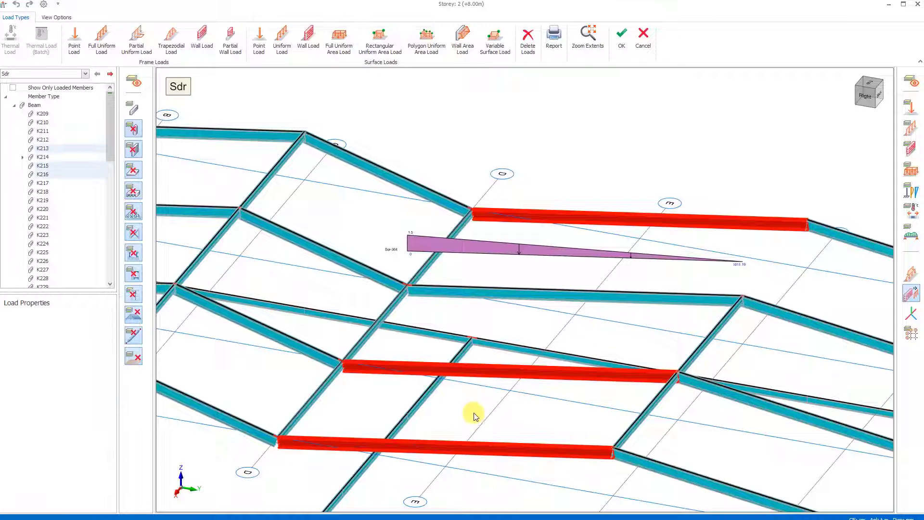
pyautogui.rightClick(474, 409)
pyautogui.click(495, 414)
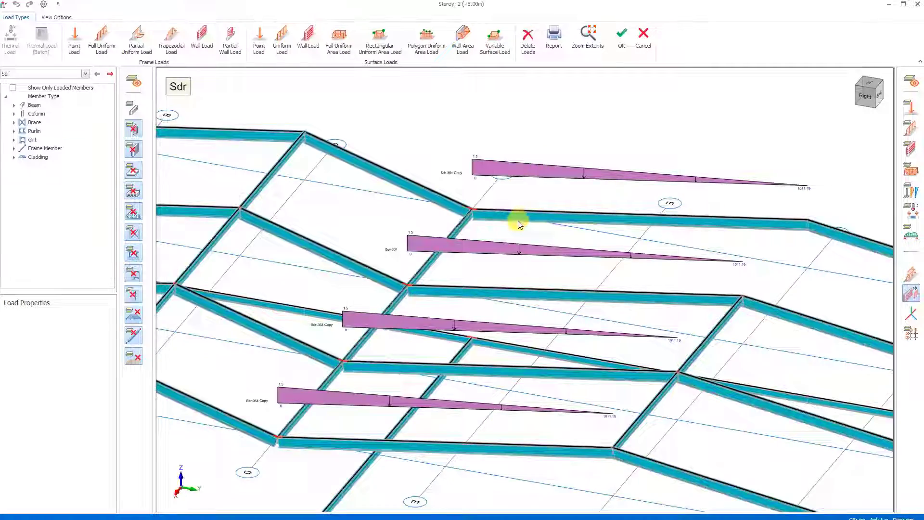